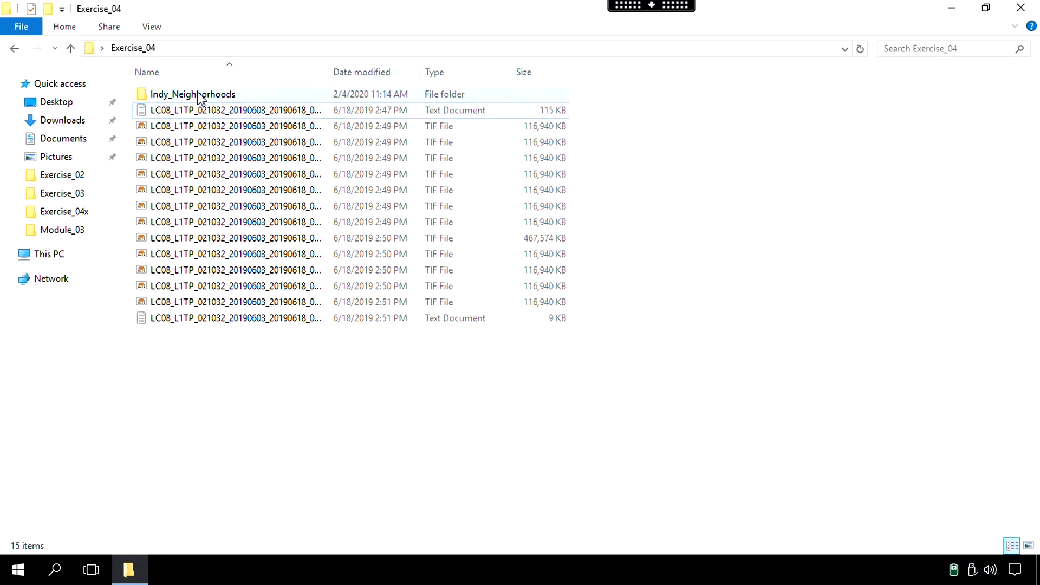
Launch ArcGIS Pro from the Exercise_04 folder window
{"action": "mouse_move", "coordinate": [198, 96]}
{"action": "left_click", "coordinate": [16, 570]}
{"action": "left_click", "coordinate": [120, 313]}
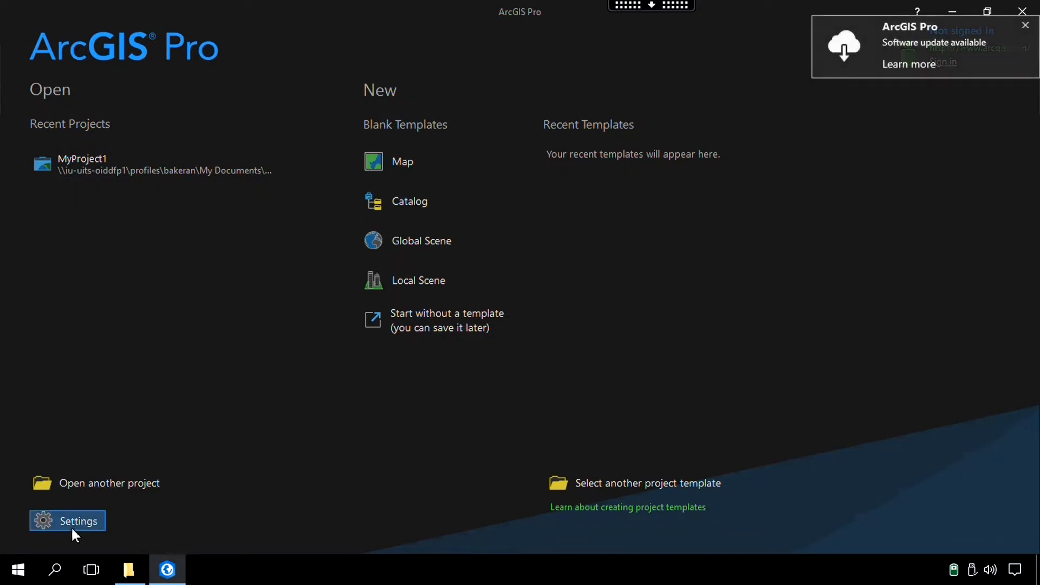
Open the licensing configuration, make sure the Spatial Analyst extension is licensed, and accept the settings
{"action": "left_click", "coordinate": [69, 526]}
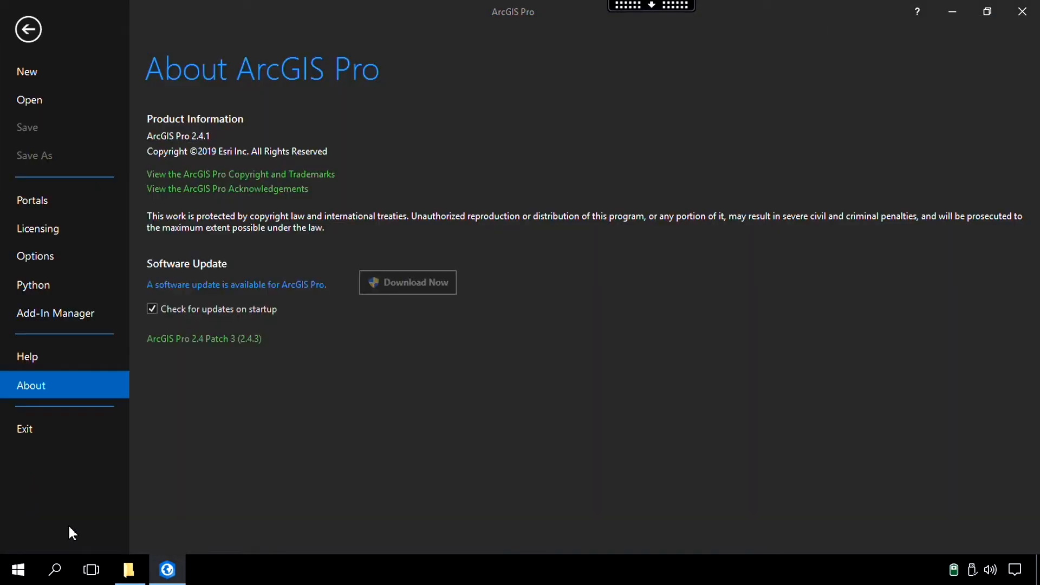
{"action": "left_click", "coordinate": [52, 231]}
{"action": "scroll", "coordinate": [699, 355], "scroll_direction": "down", "scroll_amount": 3}
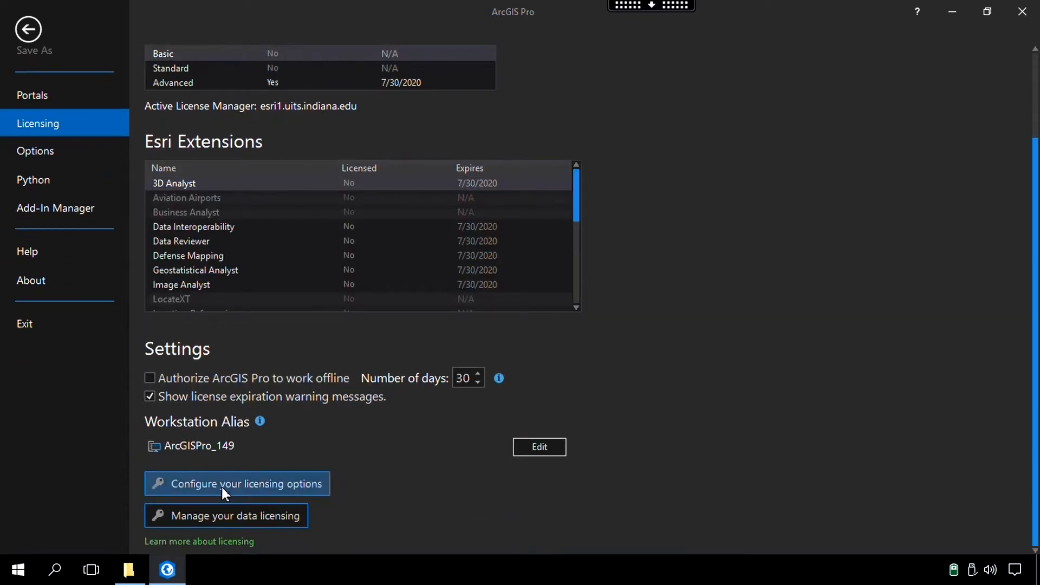
{"action": "left_click", "coordinate": [223, 487]}
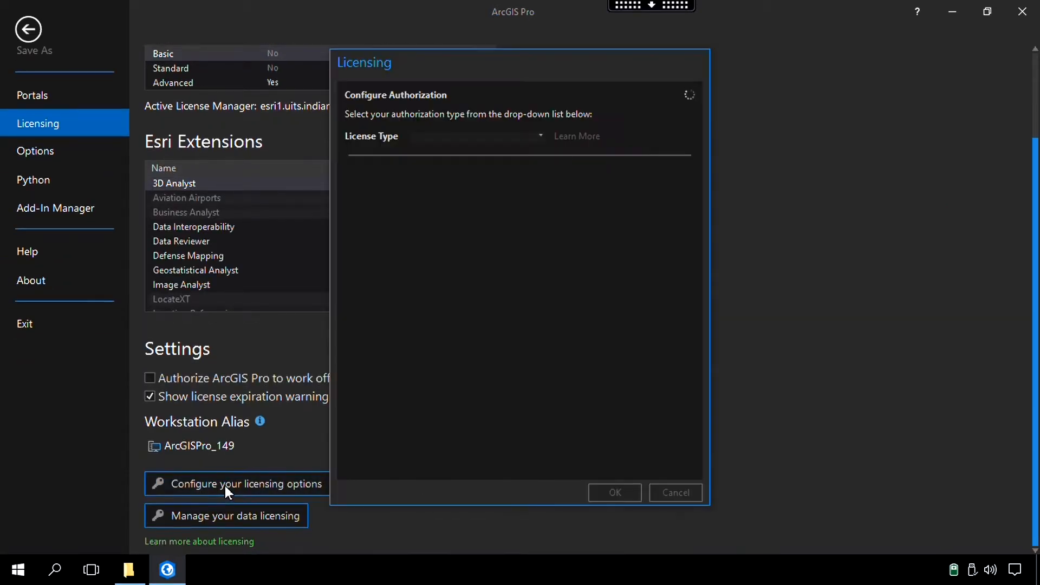
{"action": "scroll", "coordinate": [612, 347], "scroll_direction": "down", "scroll_amount": 5}
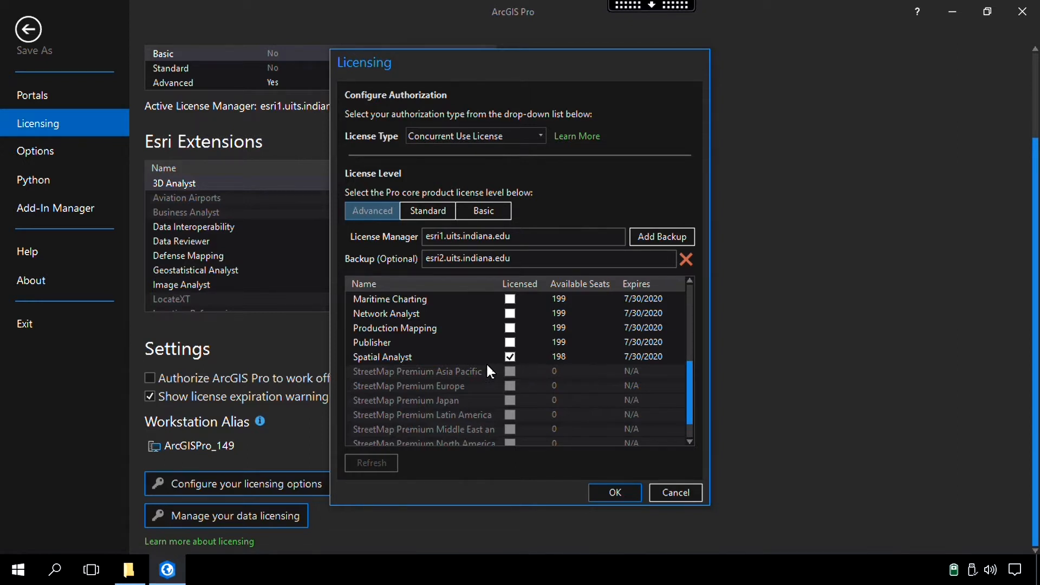
{"action": "left_click", "coordinate": [605, 489]}
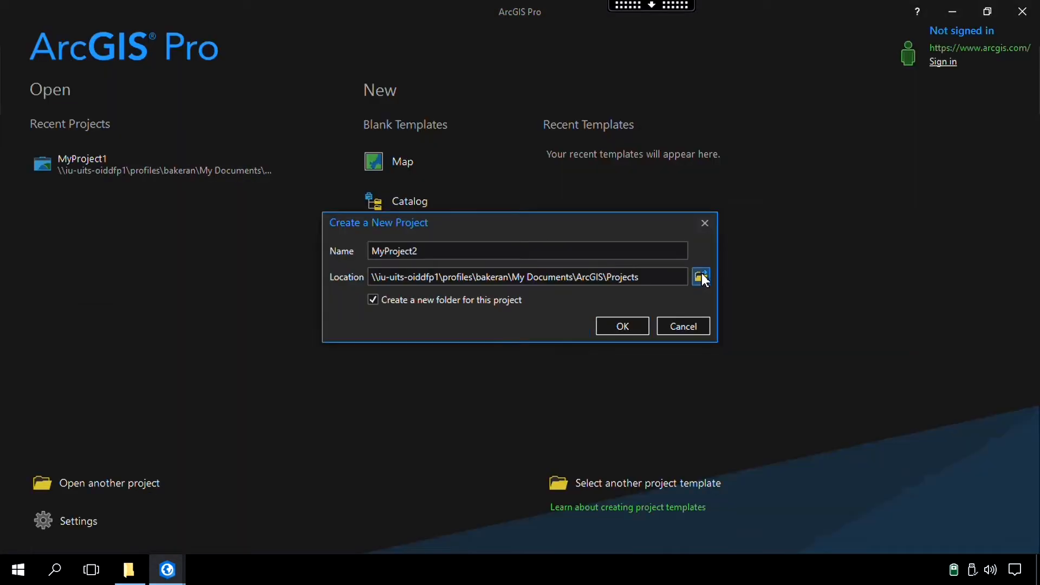
Create a new map project named Exercise_04 in its own folder inside the desktop Exercise_04 folder and remove its default basemap
{"action": "left_click", "coordinate": [701, 278]}
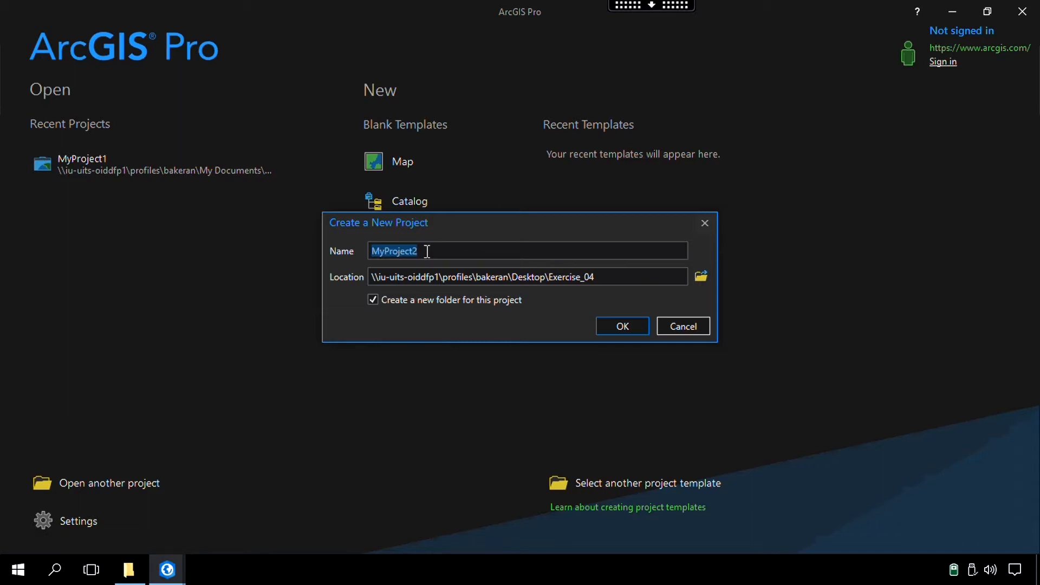
{"action": "type", "text": "Exercise_04"}
{"action": "left_click", "coordinate": [597, 325]}
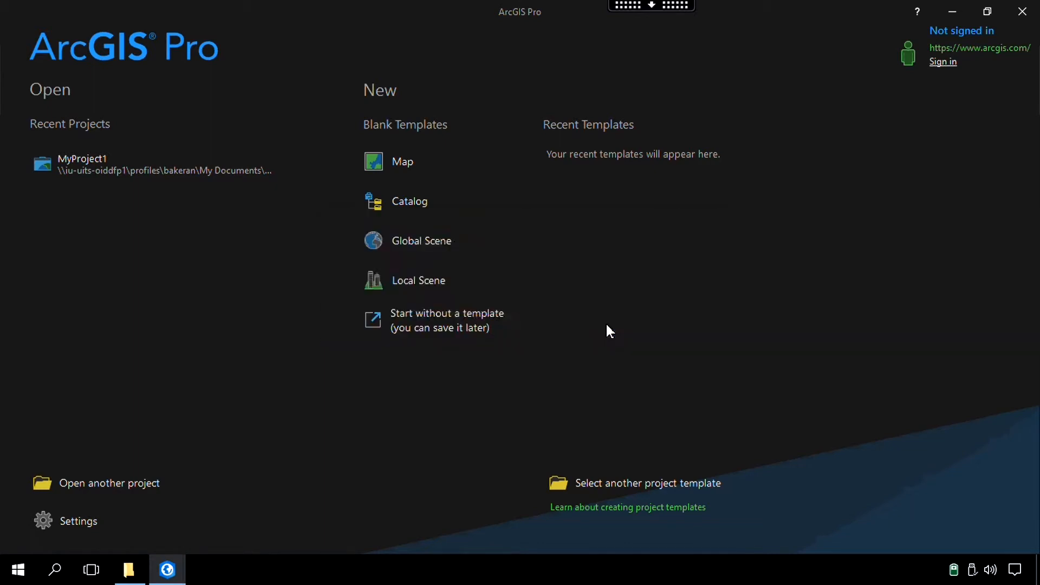
{"action": "left_click", "coordinate": [64, 255]}
{"action": "key", "text": "Delete"}
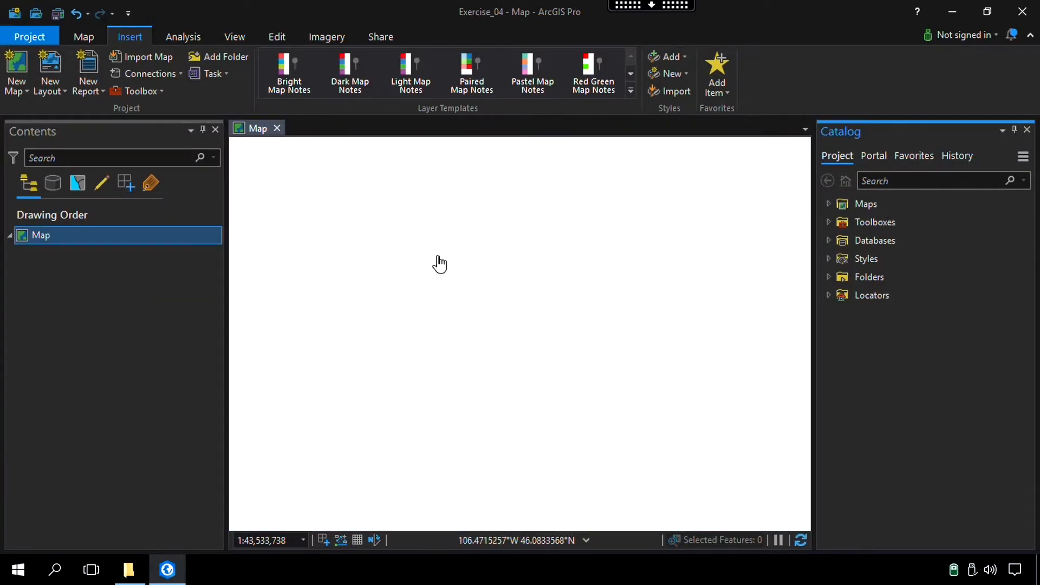
Check the contents of the project's home folder and add a folder connection to the desktop Exercise_04 folder
{"action": "left_click", "coordinate": [828, 277]}
{"action": "left_click", "coordinate": [840, 295]}
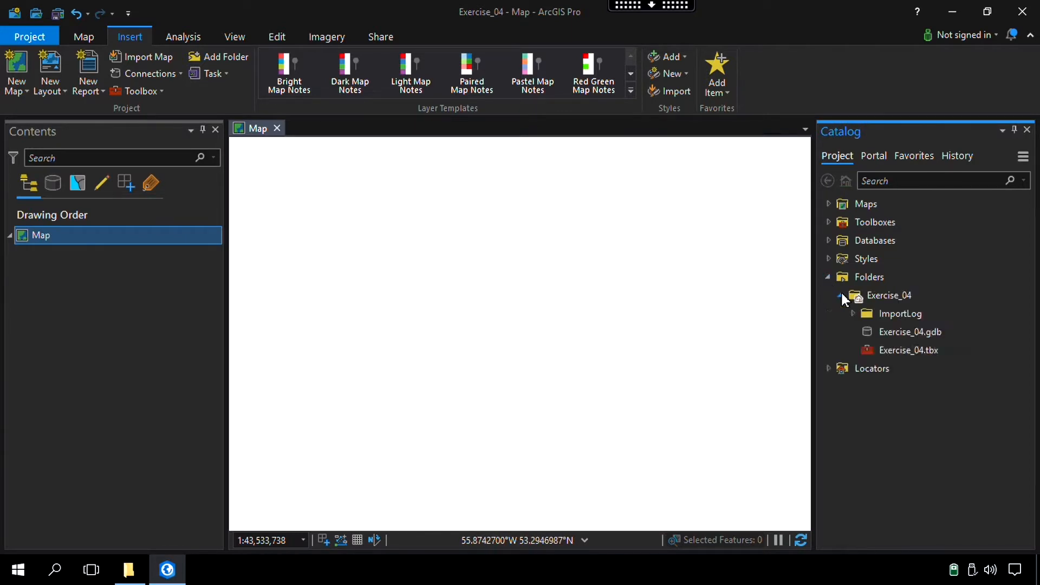
{"action": "left_click", "coordinate": [877, 295]}
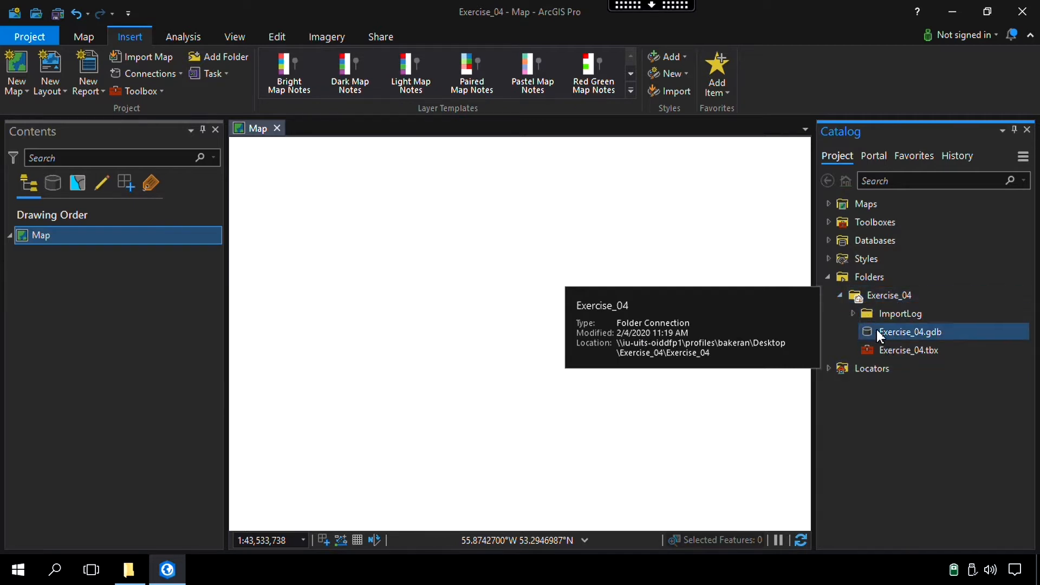
{"action": "left_click", "coordinate": [842, 295]}
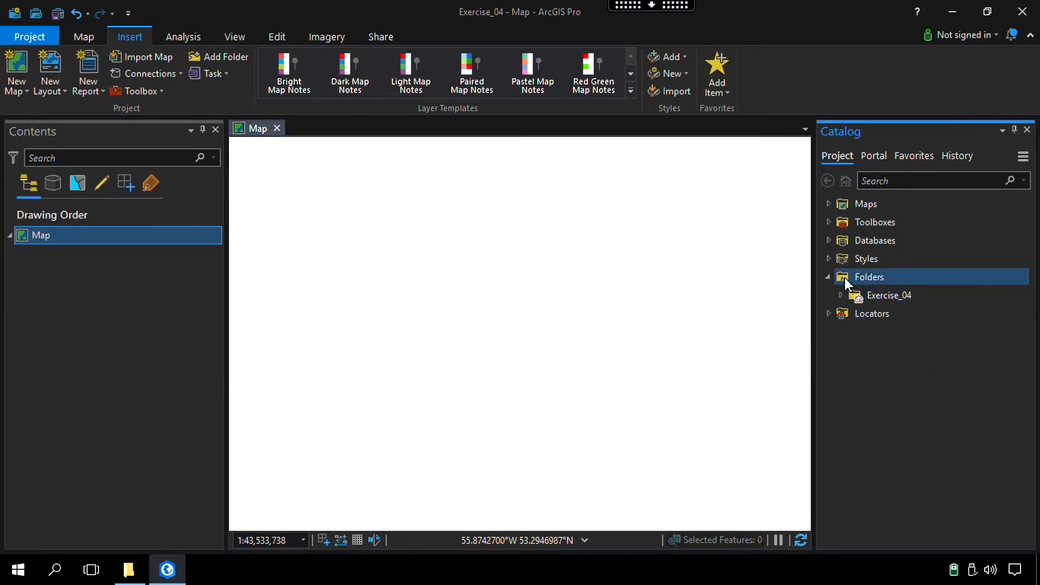
{"action": "right_click", "coordinate": [845, 281]}
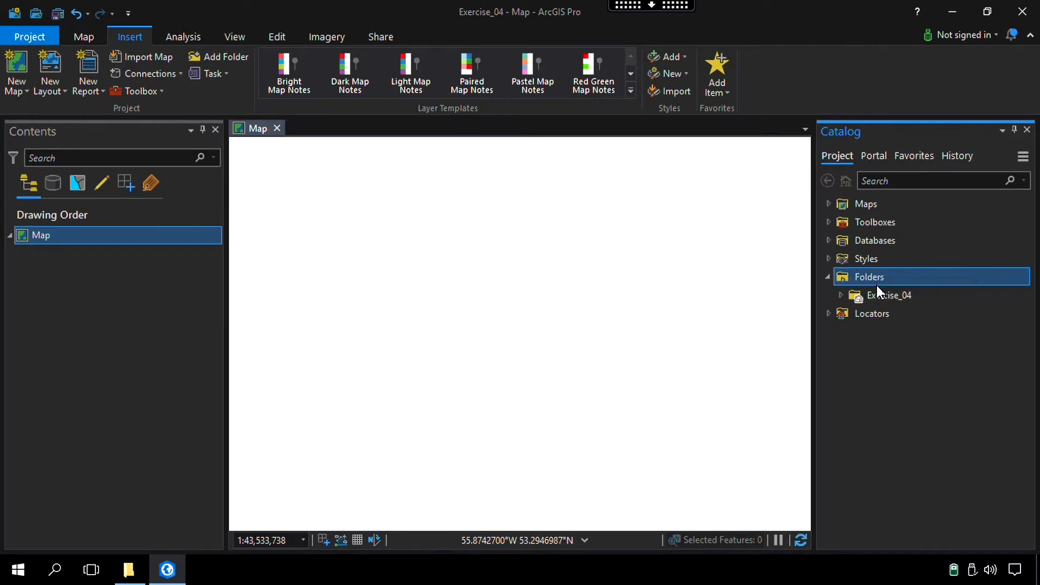
{"action": "left_click", "coordinate": [876, 287]}
{"action": "left_click", "coordinate": [356, 252]}
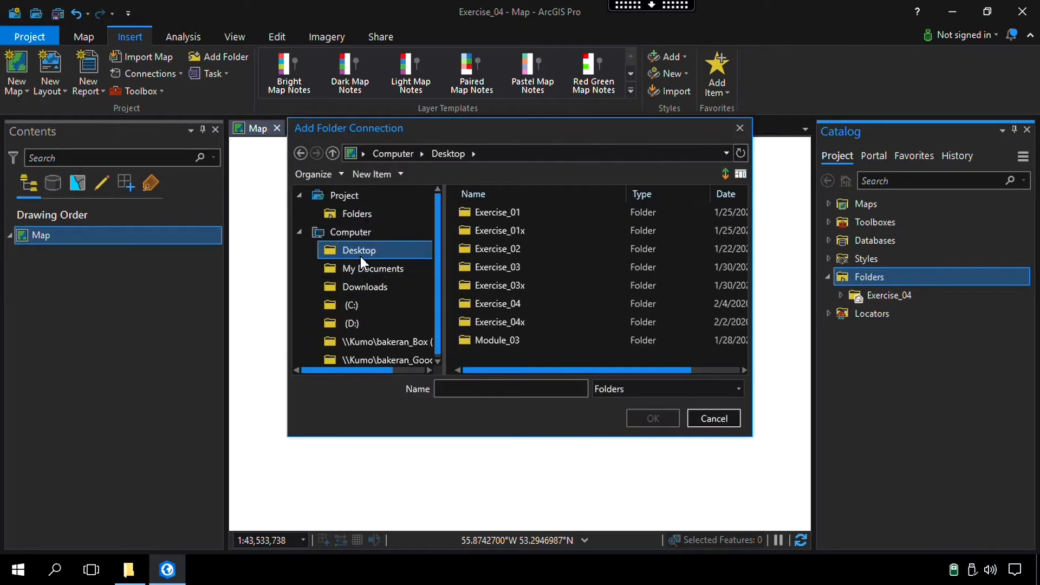
{"action": "left_click", "coordinate": [481, 305]}
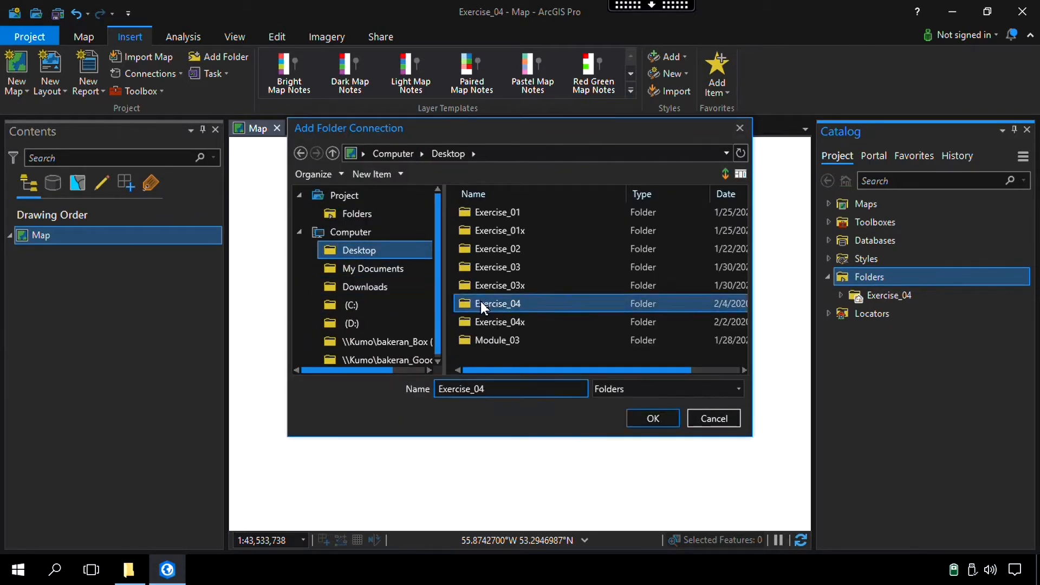
{"action": "left_click", "coordinate": [652, 418]}
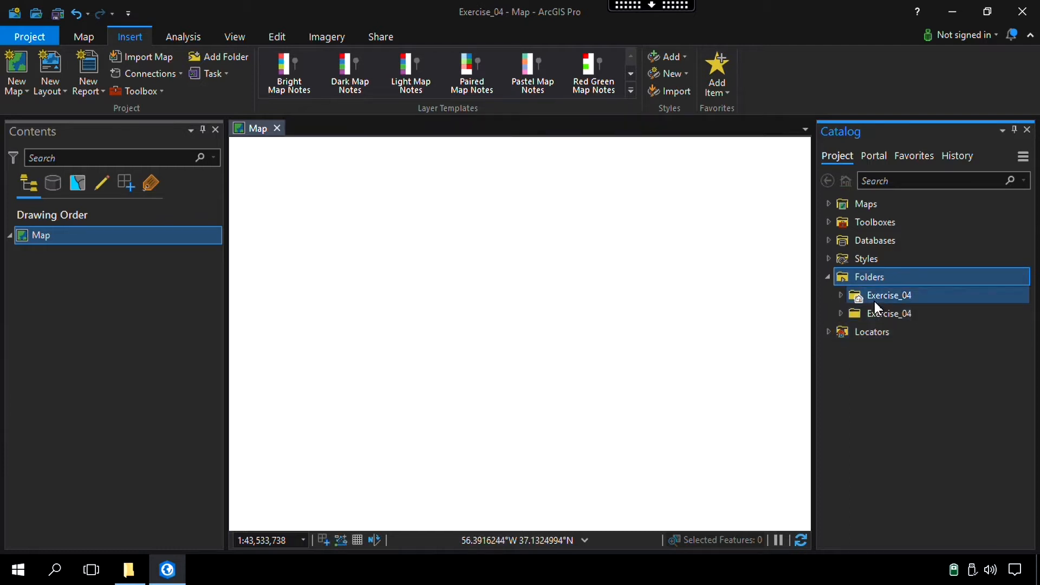
Expand the newly connected Exercise_04 folder and widen the catalog to show the full Landsat file names
{"action": "mouse_move", "coordinate": [869, 295]}
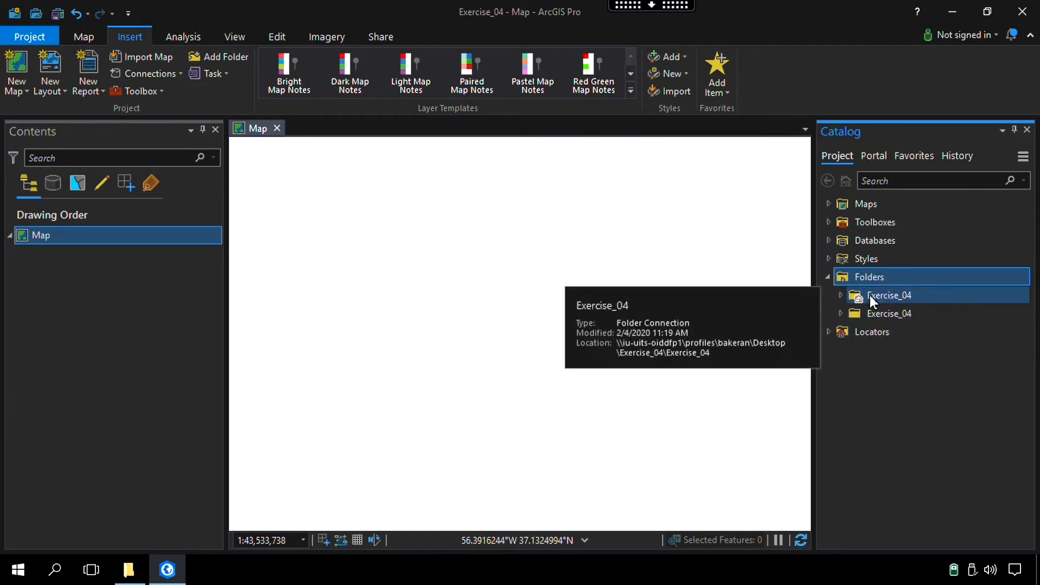
{"action": "left_click", "coordinate": [841, 313]}
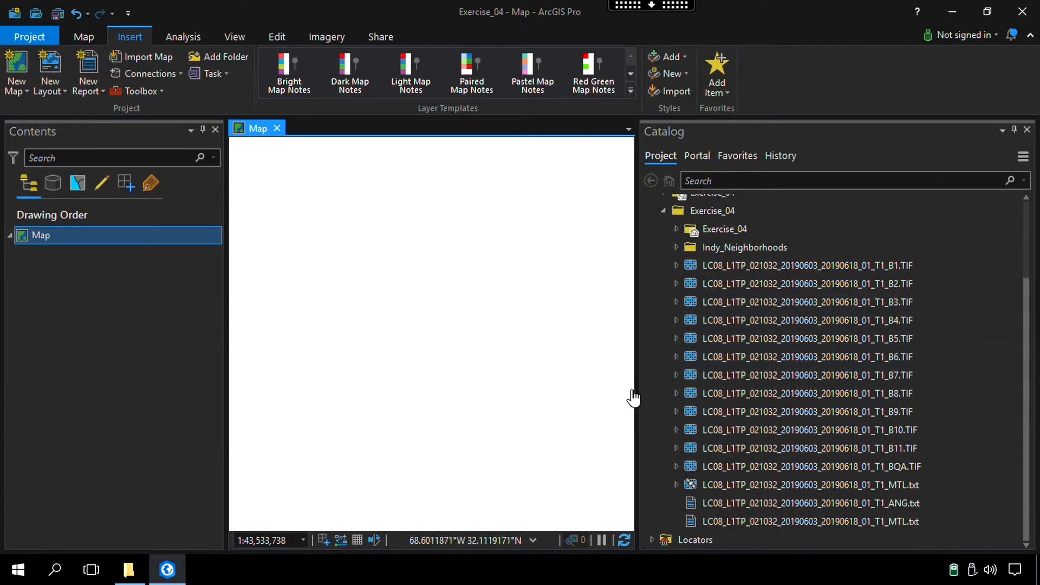
{"action": "left_click_drag", "start_coordinate": [637, 389], "coordinate": [608, 387]}
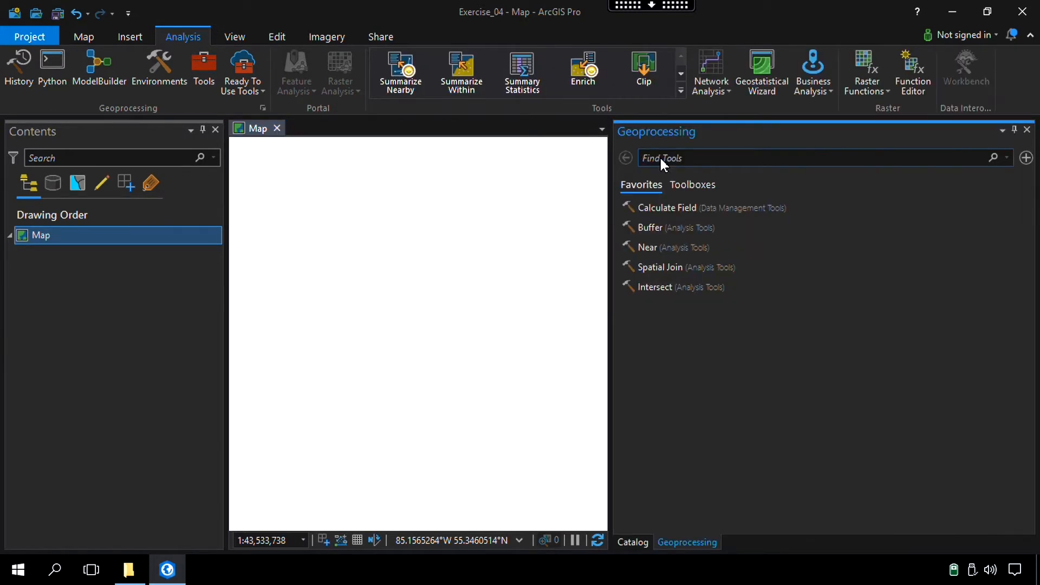
Find the Composite Bands geoprocessing tool and open it
{"action": "left_click", "coordinate": [661, 158]}
{"action": "type", "text": "composite bands"}
{"action": "left_click", "coordinate": [685, 200]}
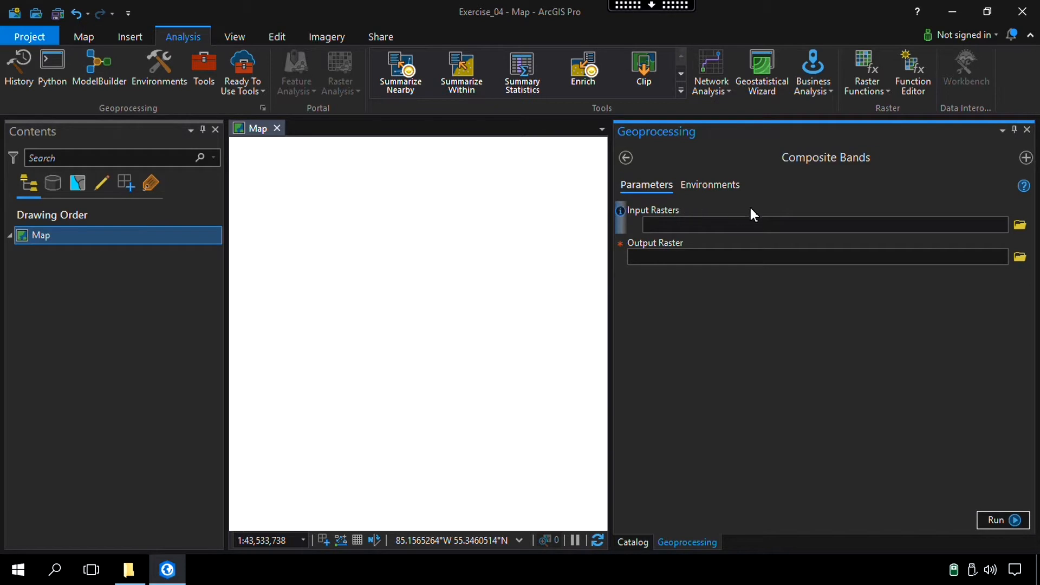
Load the Landsat bands B1.TIF through B7.TIF from the Exercise_04 folder as the input rasters of Composite Bands
{"action": "left_click", "coordinate": [1019, 226]}
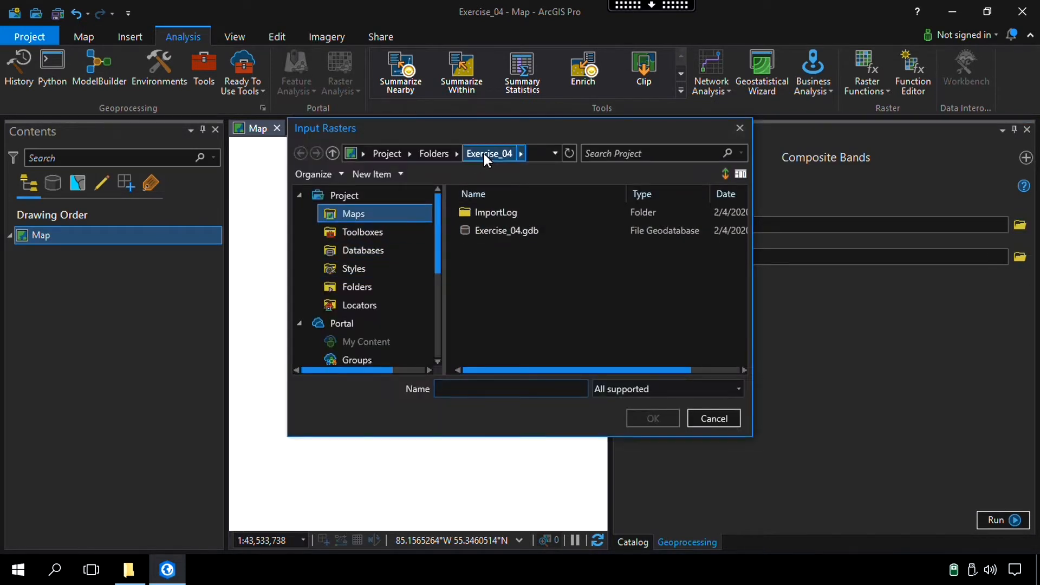
{"action": "left_click", "coordinate": [427, 153]}
{"action": "double_click", "coordinate": [487, 230]}
{"action": "left_click_drag", "start_coordinate": [288, 196], "coordinate": [1, 197]}
{"action": "left_click_drag", "start_coordinate": [752, 279], "coordinate": [874, 282]}
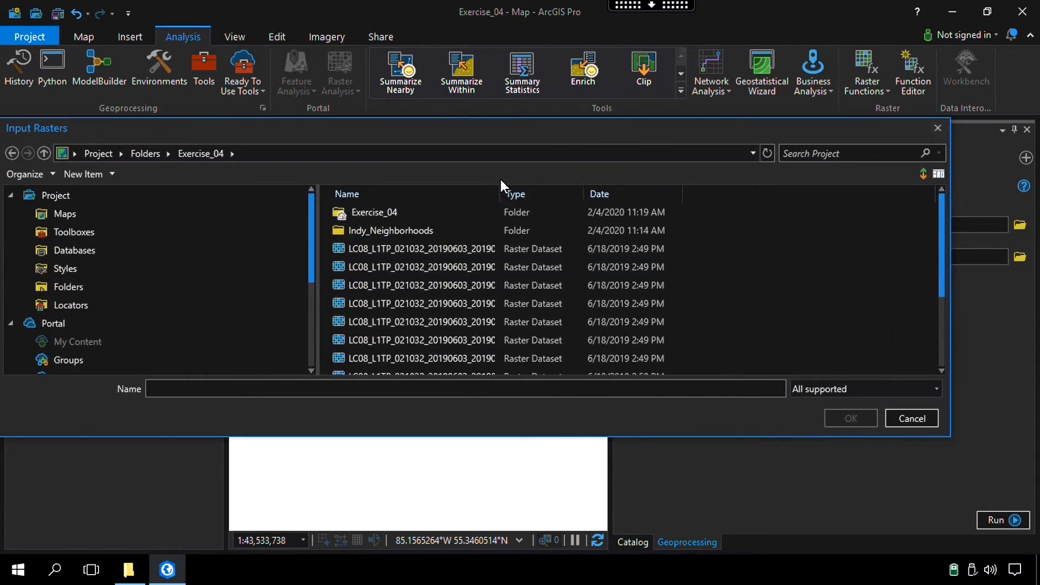
{"action": "left_click_drag", "start_coordinate": [499, 194], "coordinate": [715, 194]}
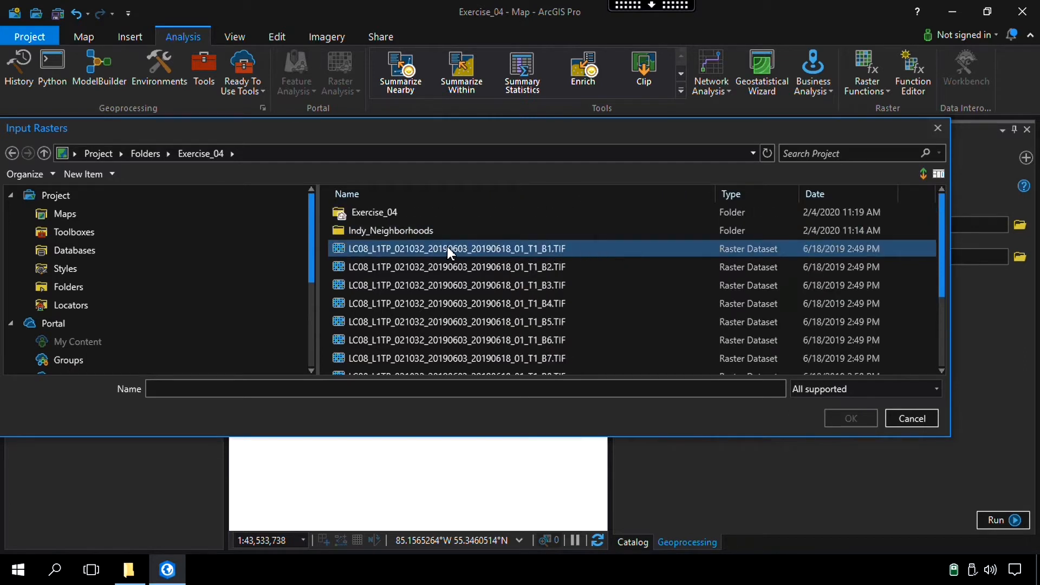
{"action": "left_click", "coordinate": [436, 246]}
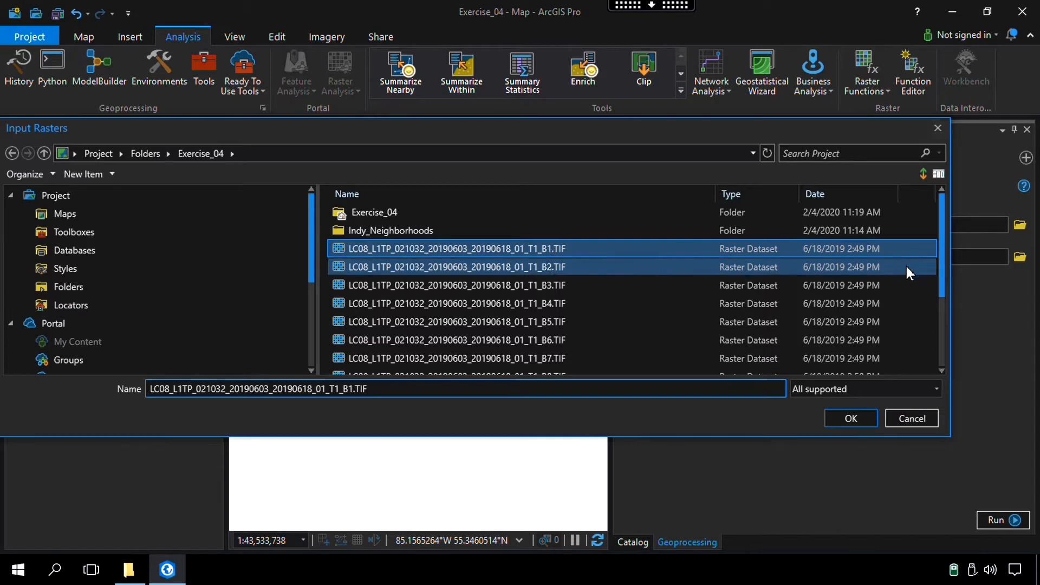
{"action": "scroll", "coordinate": [942, 285], "scroll_direction": "down", "scroll_amount": 1}
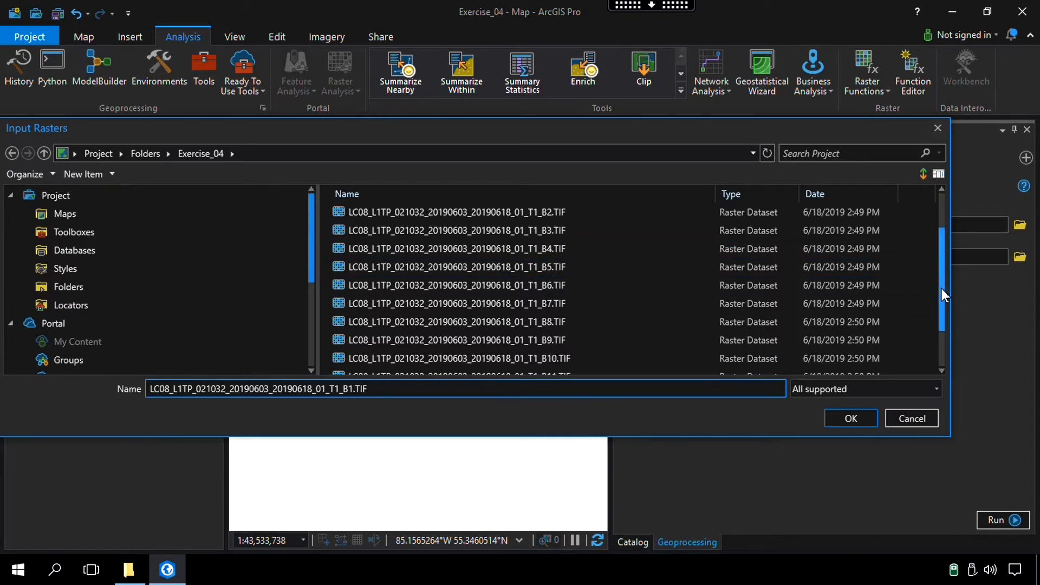
{"action": "left_click", "coordinate": [537, 306], "text": "shift"}
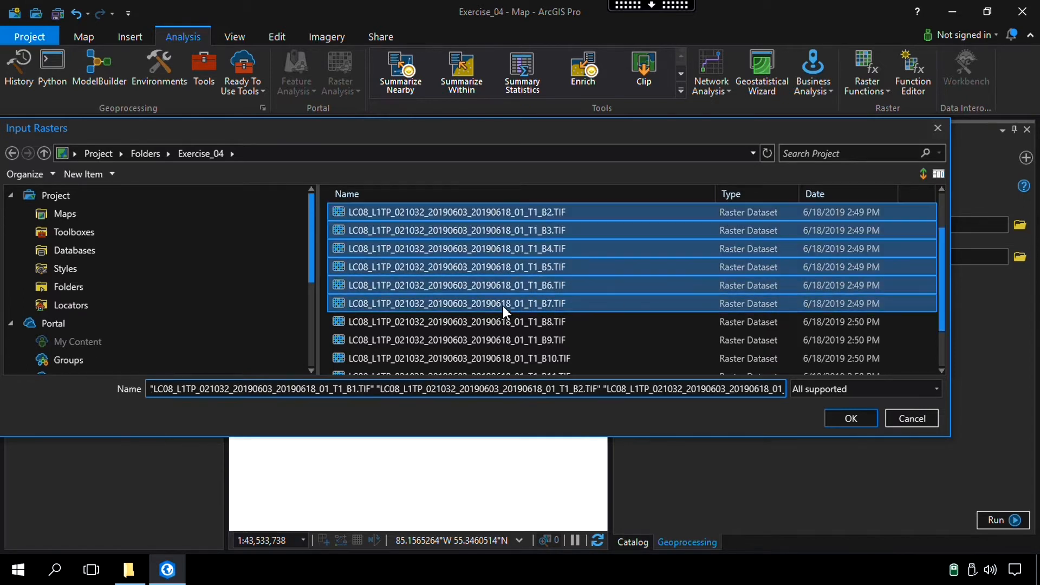
{"action": "left_click", "coordinate": [840, 417]}
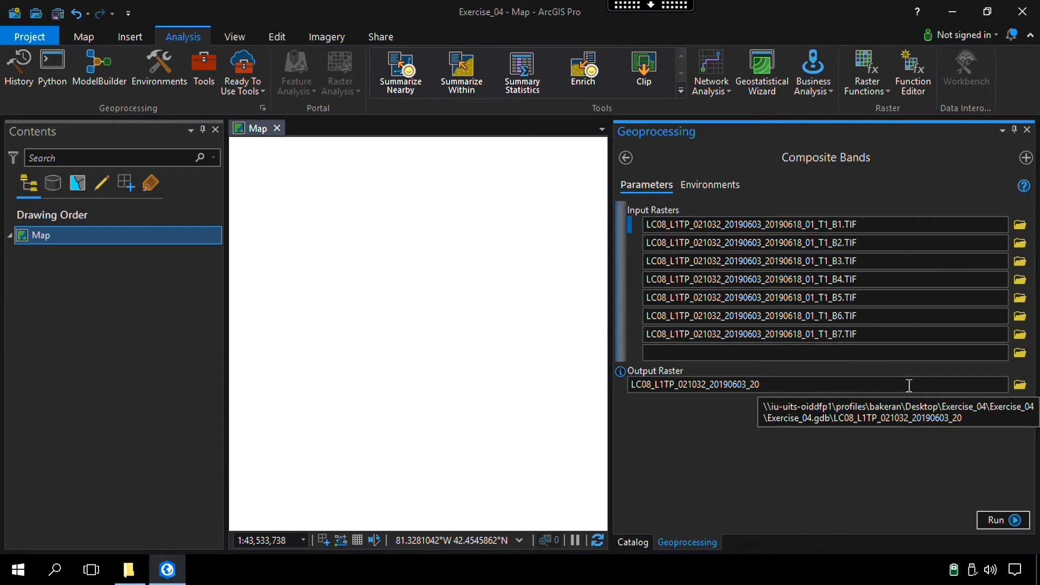
Set the output raster to landsat_composite1.img in the outer Exercise_04 folder and run Composite Bands
{"action": "left_click", "coordinate": [1020, 384]}
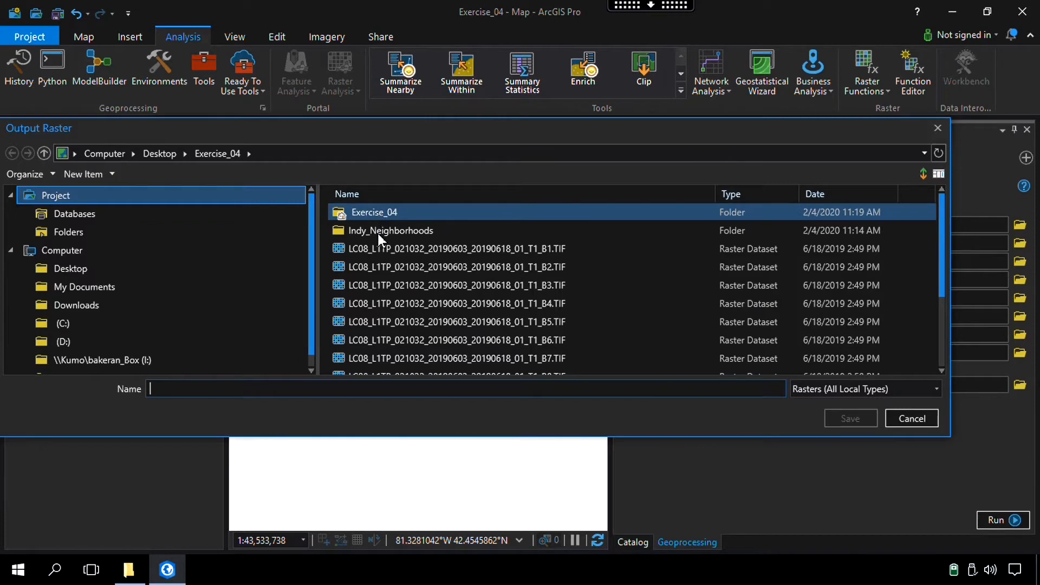
{"action": "left_click", "coordinate": [337, 391]}
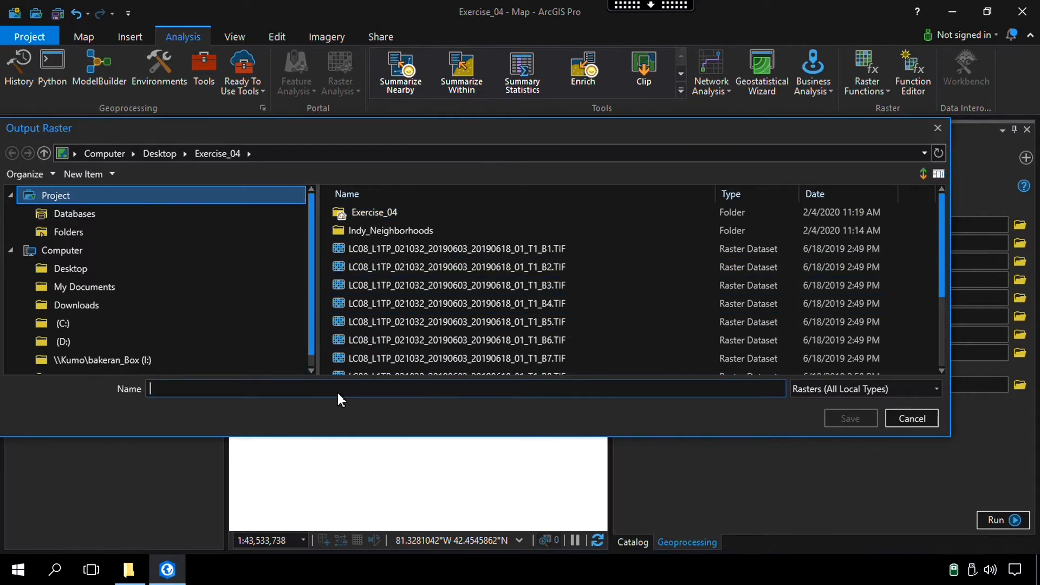
{"action": "type", "text": "landsat_composite1.img"}
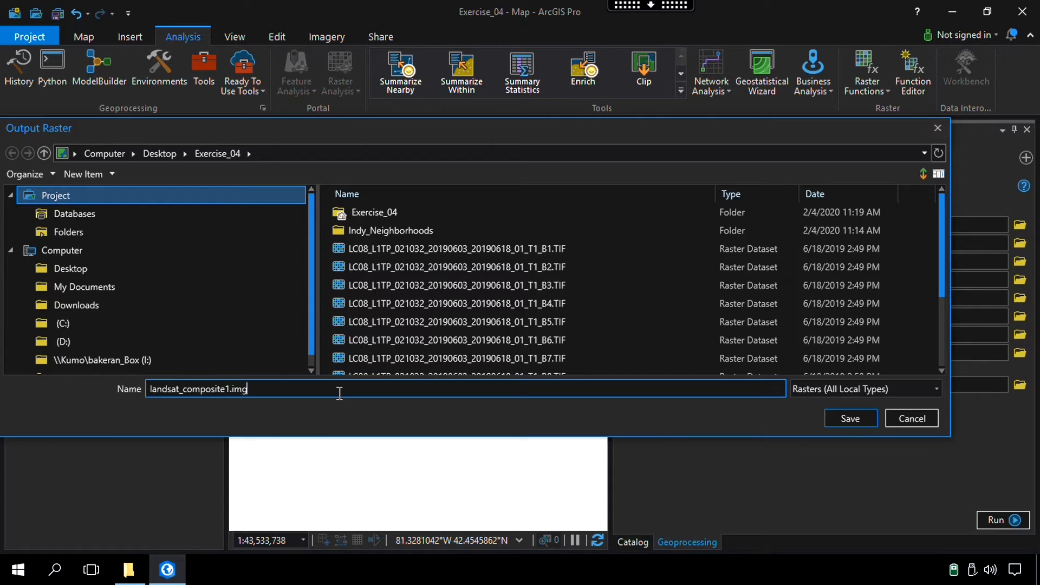
{"action": "left_click", "coordinate": [851, 418]}
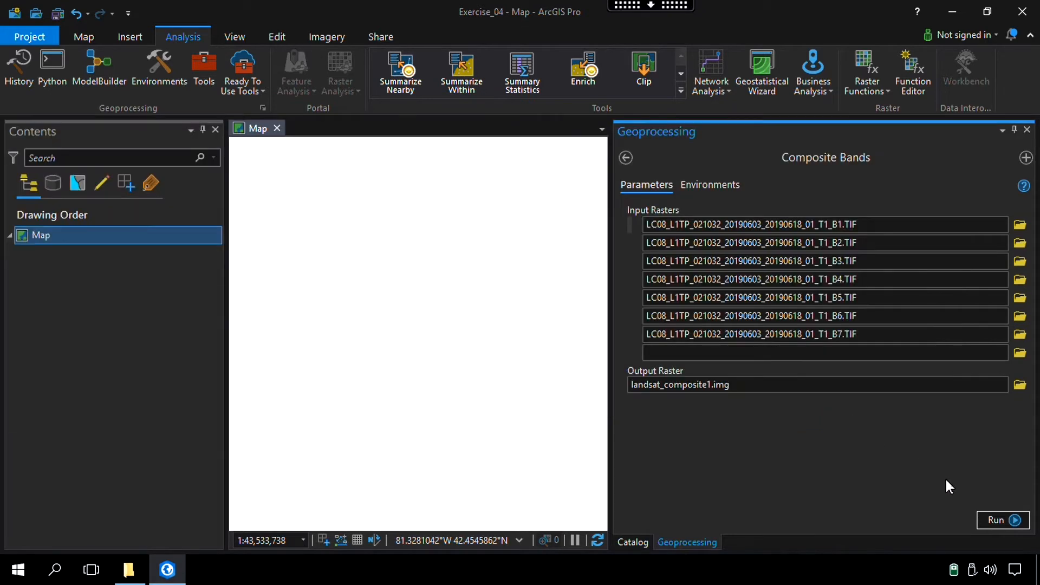
{"action": "left_click", "coordinate": [988, 520]}
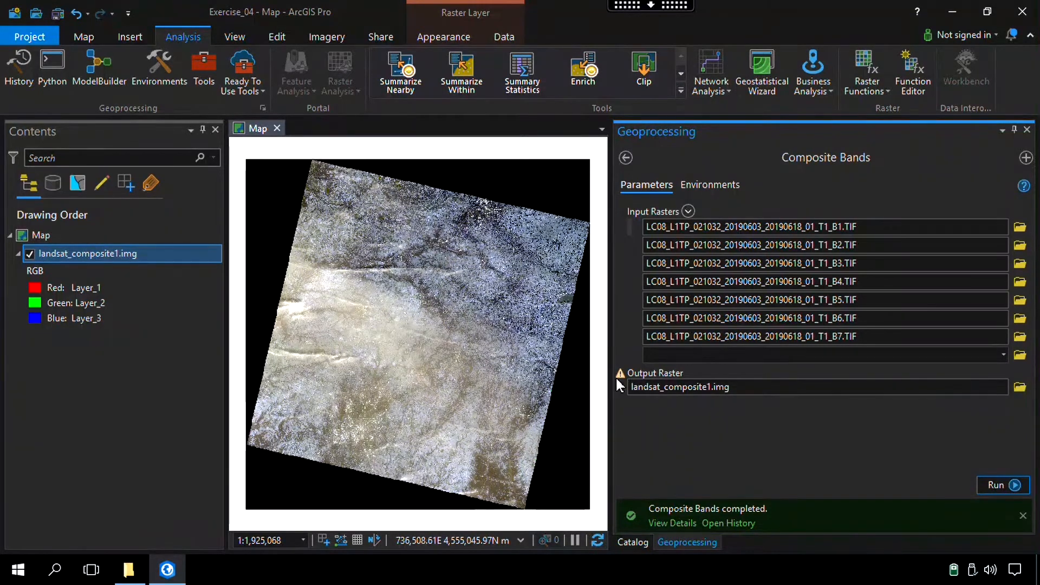
Check the source properties of landsat_composite1.img, reading its raster information such as band count, cell size, format and pyramids
{"action": "left_click_drag", "start_coordinate": [610, 380], "coordinate": [827, 389]}
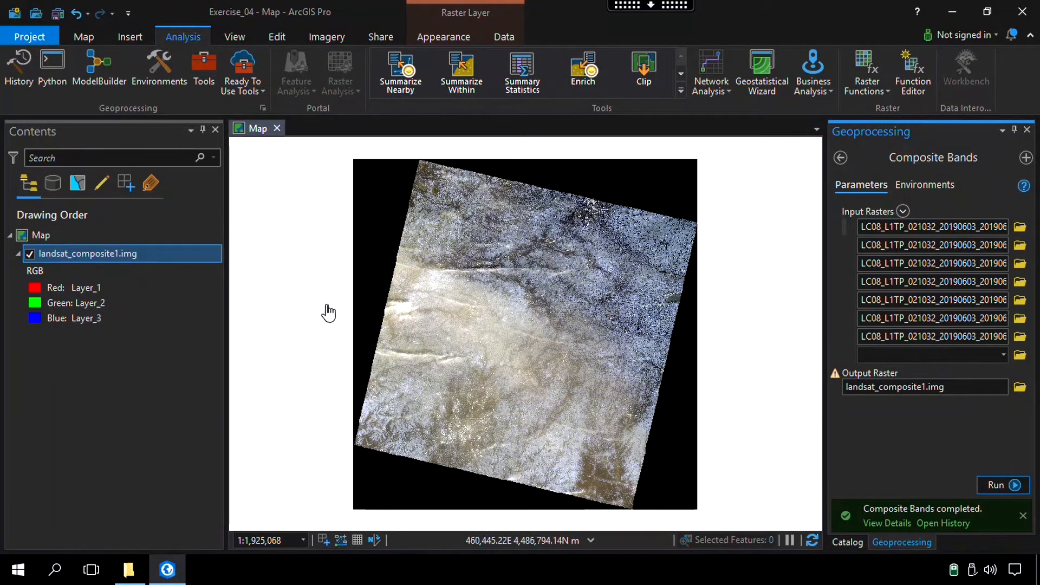
{"action": "right_click", "coordinate": [103, 252]}
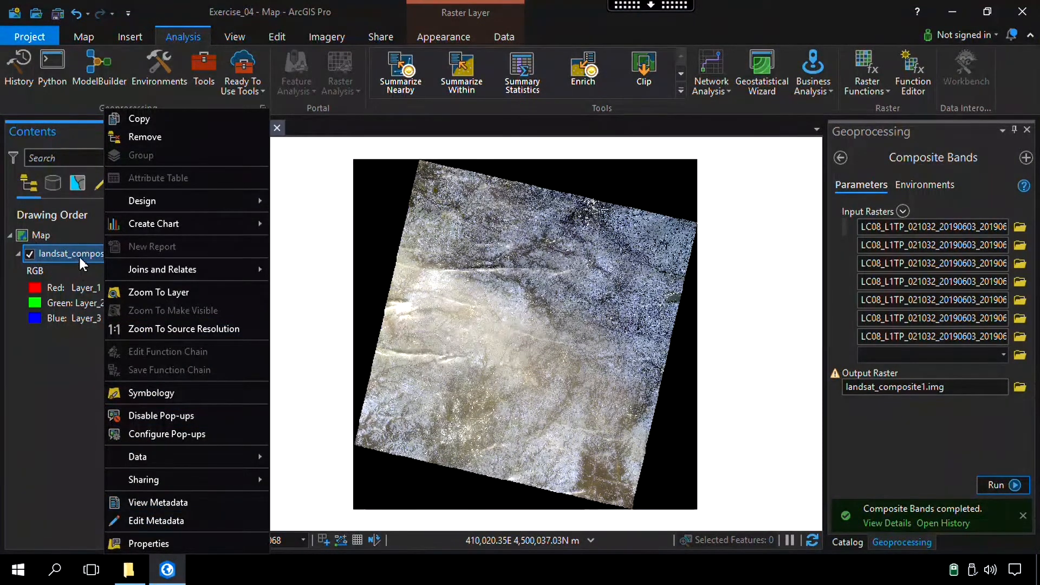
{"action": "left_click", "coordinate": [162, 541]}
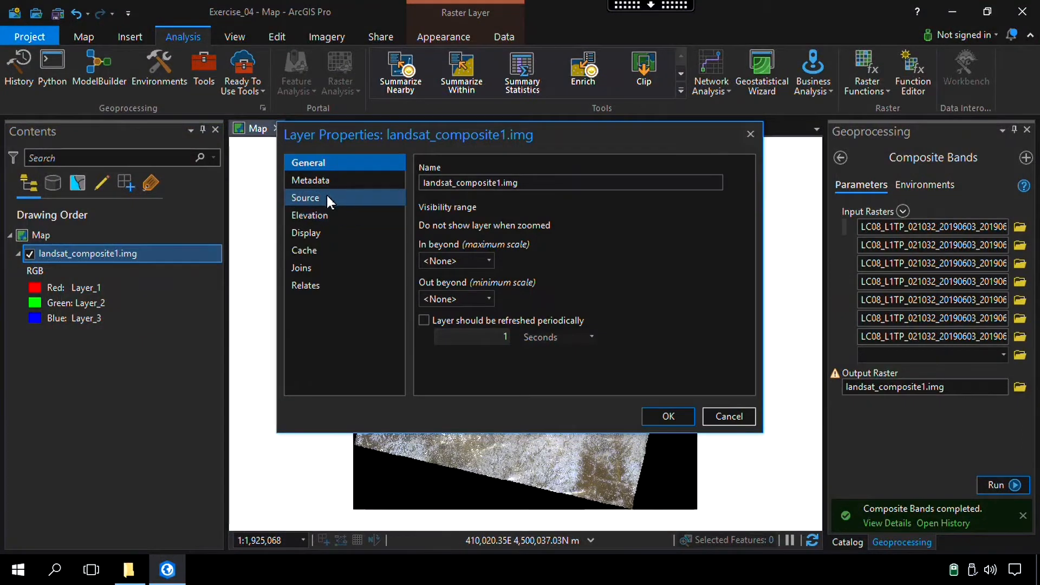
{"action": "left_click", "coordinate": [319, 197]}
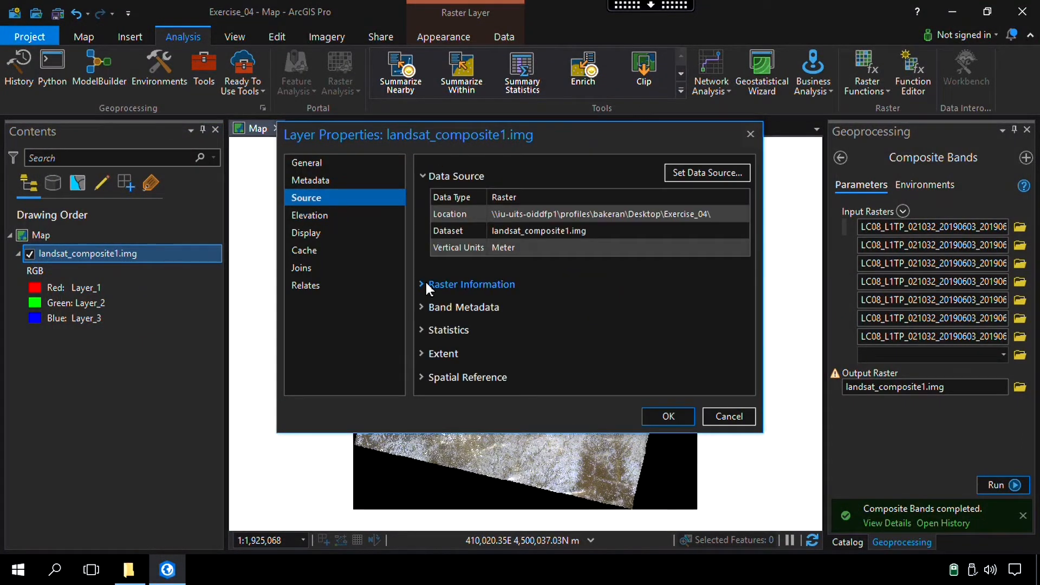
{"action": "scroll", "coordinate": [634, 312], "scroll_direction": "down", "scroll_amount": 3}
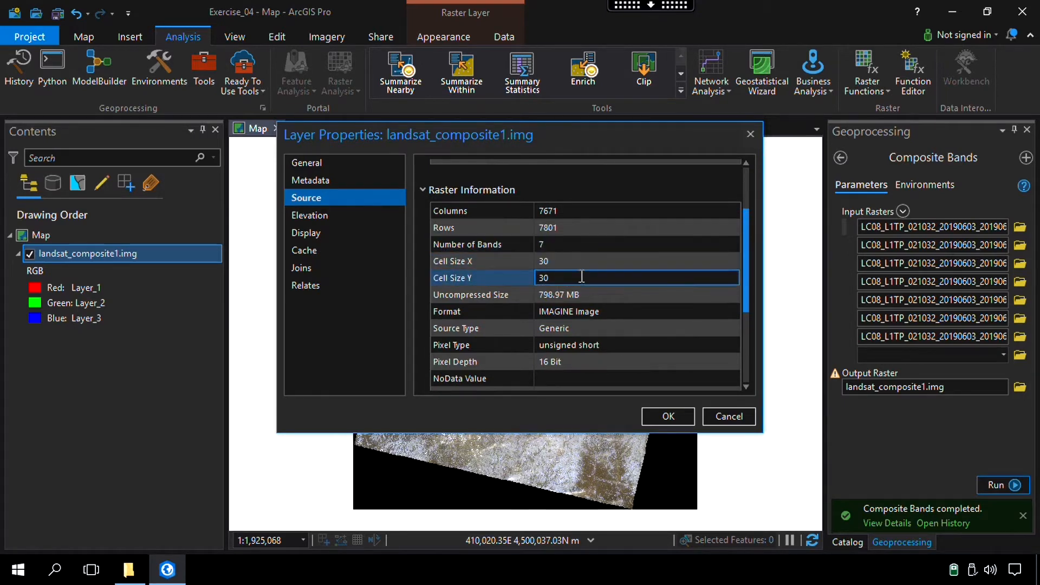
{"action": "scroll", "coordinate": [574, 303], "scroll_direction": "down", "scroll_amount": 3}
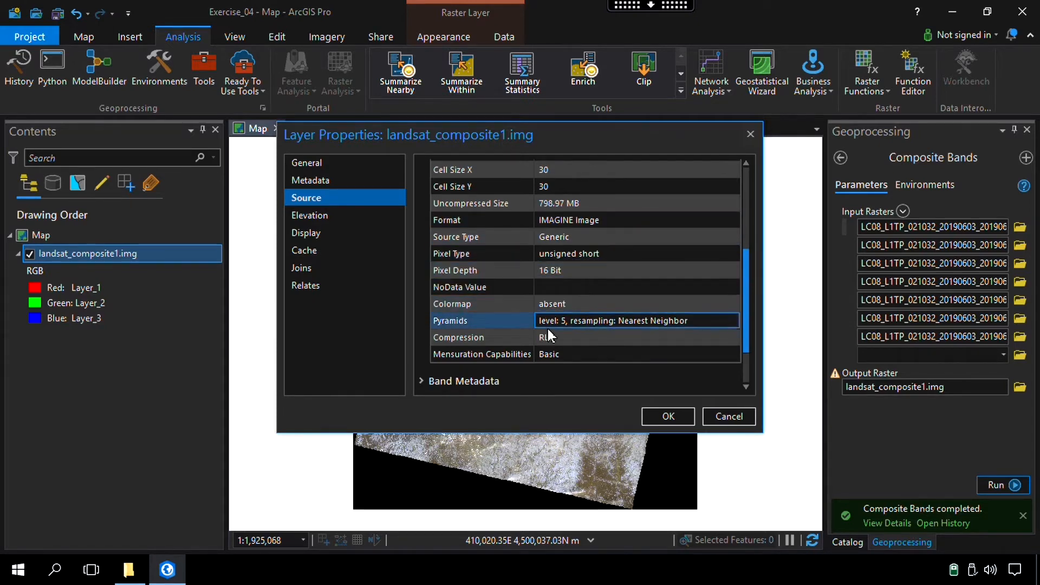
{"action": "scroll", "coordinate": [581, 252], "scroll_direction": "up", "scroll_amount": 5}
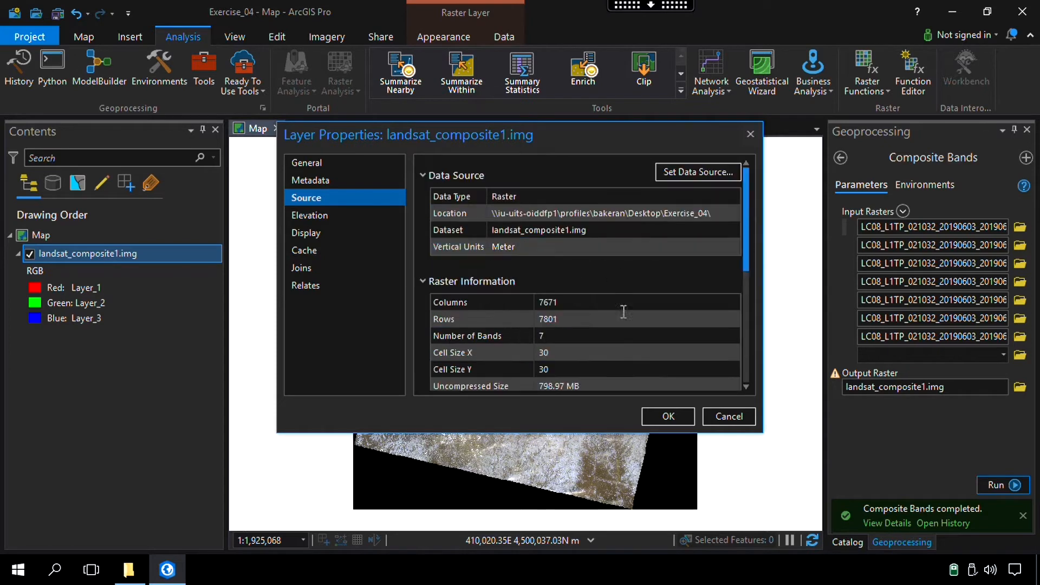
{"action": "left_click", "coordinate": [664, 415]}
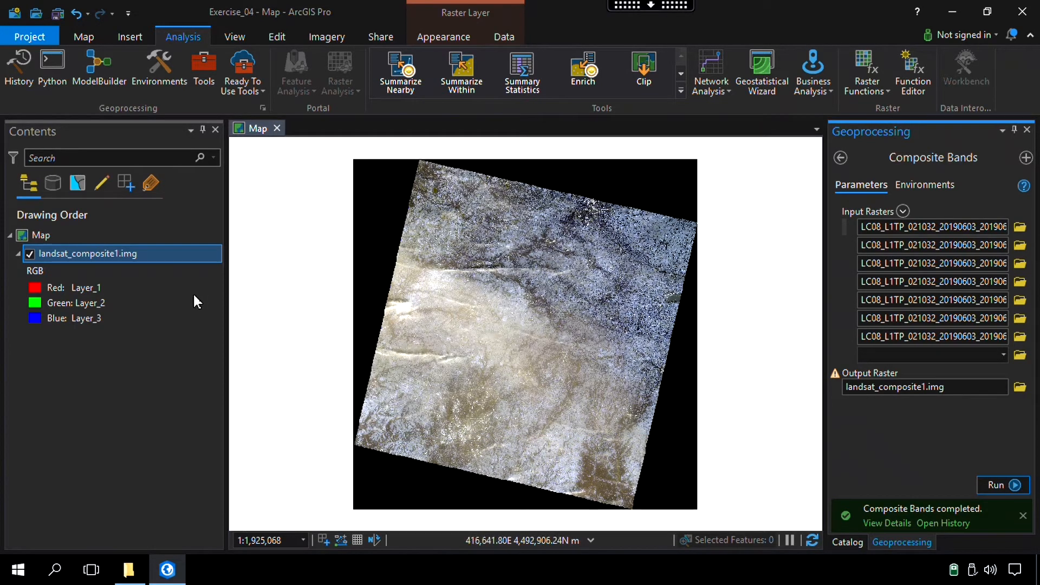
Select the landsat_composite1.img layer and open a custom band combination for it
{"action": "left_click", "coordinate": [96, 252]}
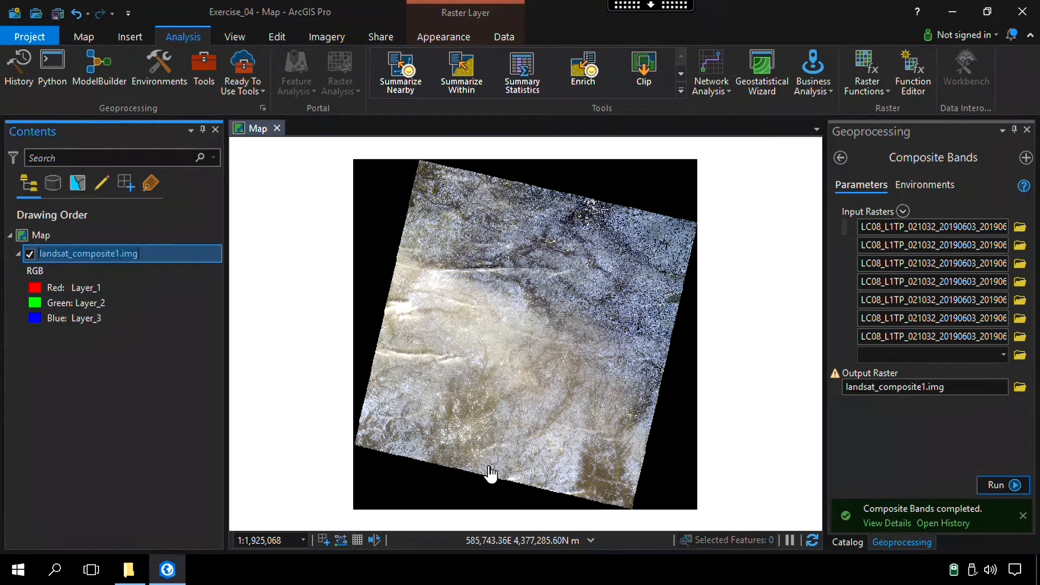
{"action": "left_click", "coordinate": [102, 255]}
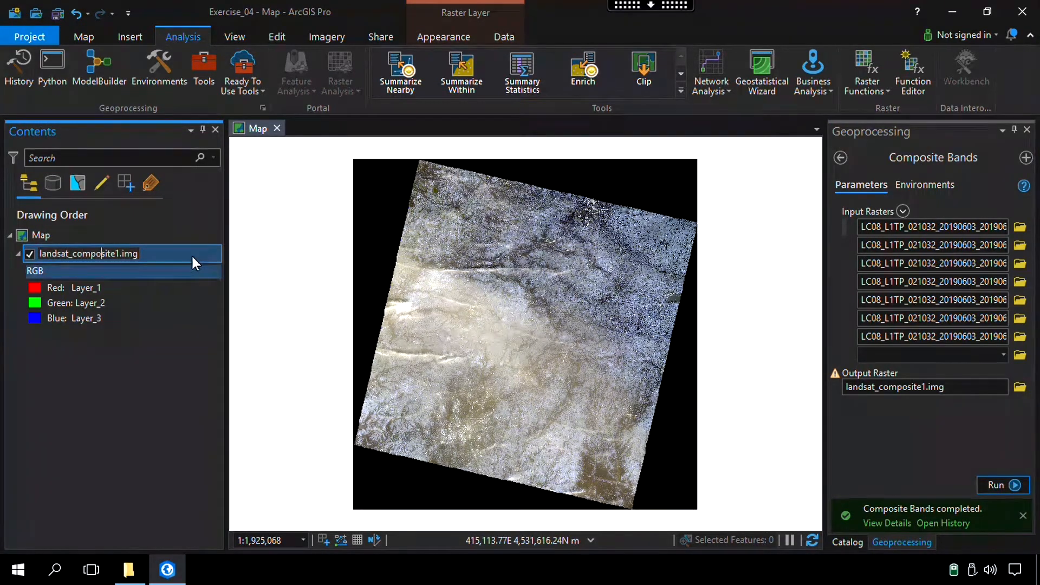
{"action": "left_click", "coordinate": [174, 253]}
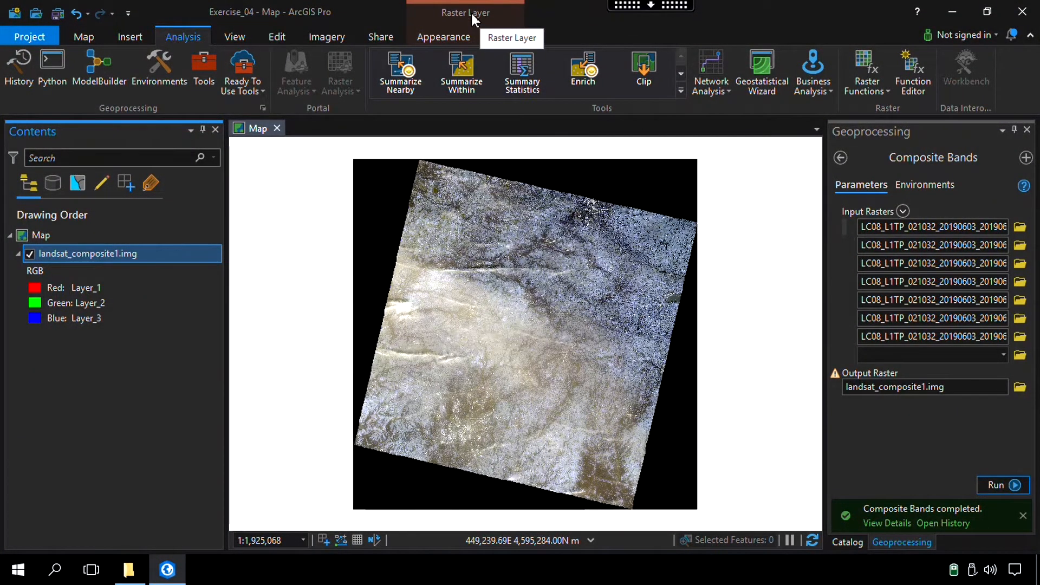
{"action": "left_click", "coordinate": [437, 36]}
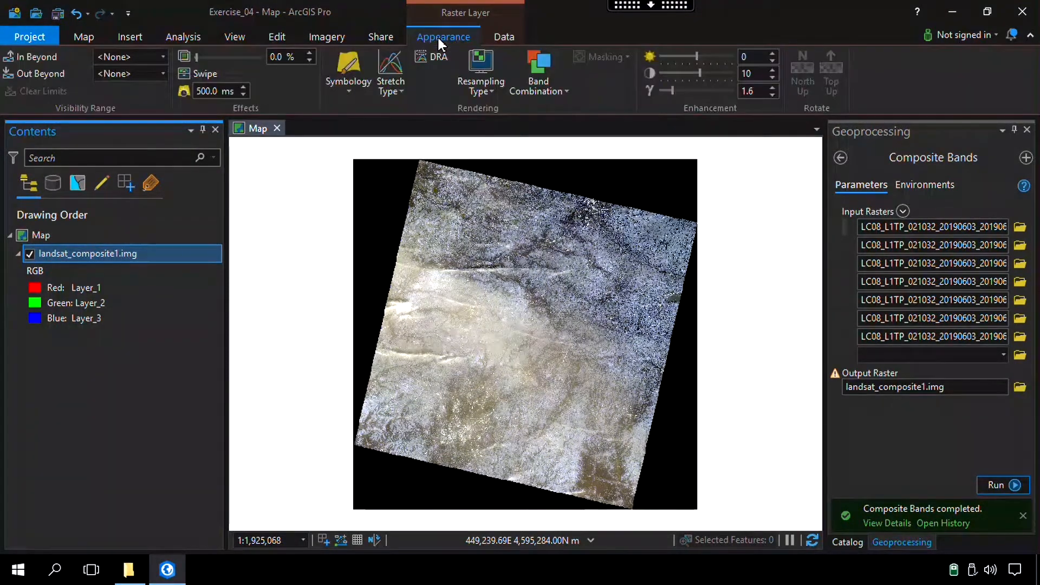
{"action": "left_click", "coordinate": [555, 90]}
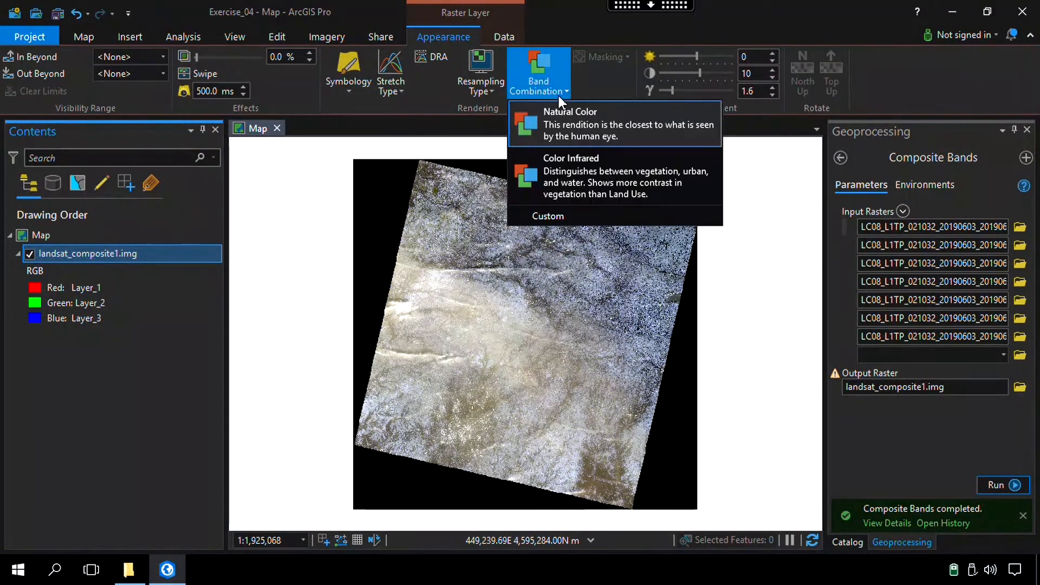
{"action": "left_click", "coordinate": [554, 216]}
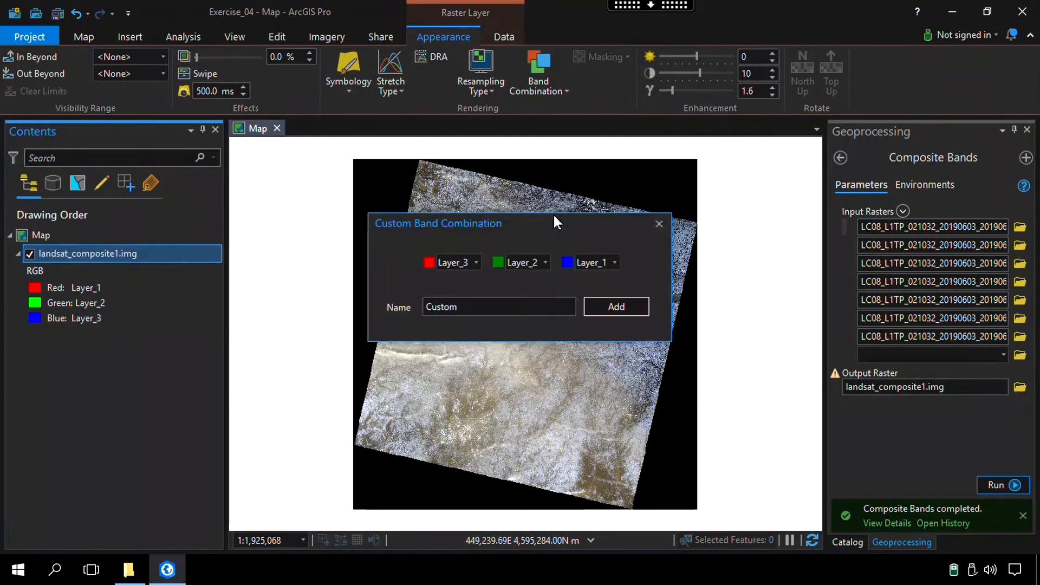
Assign Layer_5 to red, Layer_4 to green and Layer_3 to blue, rename the custom band combination and add it
{"action": "left_click", "coordinate": [476, 263]}
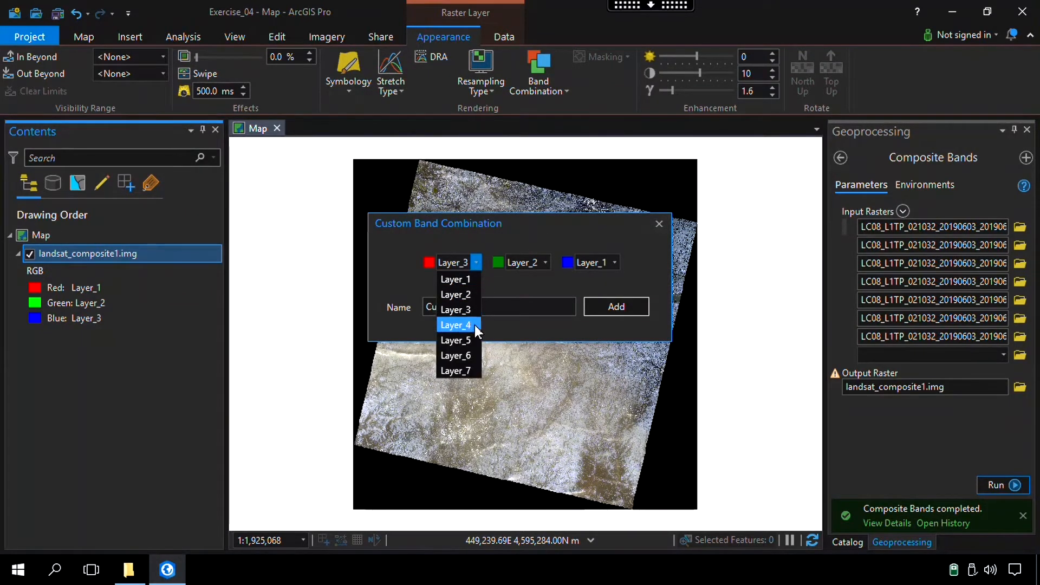
{"action": "left_click", "coordinate": [472, 340]}
{"action": "left_click", "coordinate": [545, 262]}
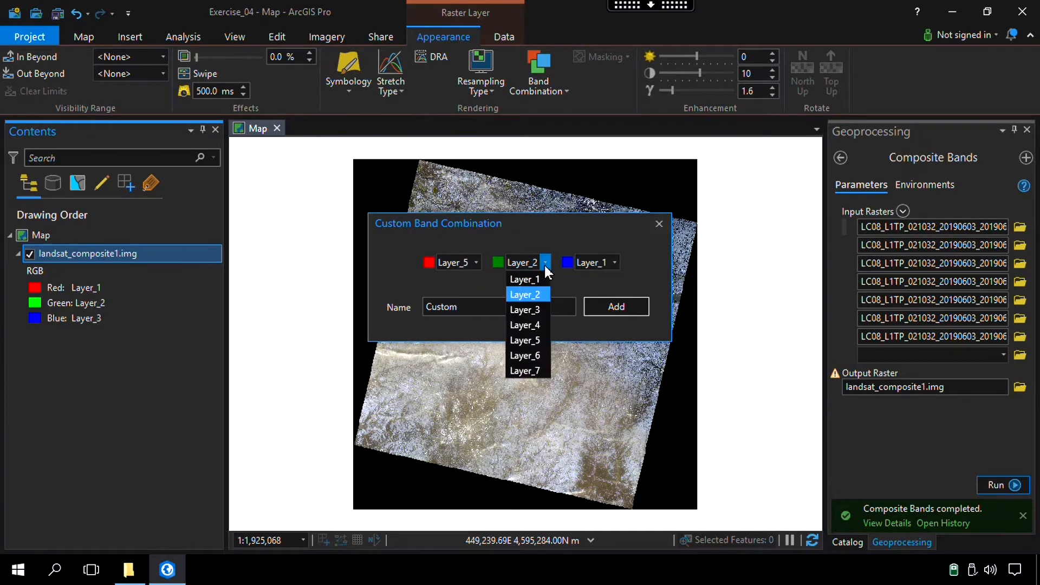
{"action": "left_click", "coordinate": [538, 322]}
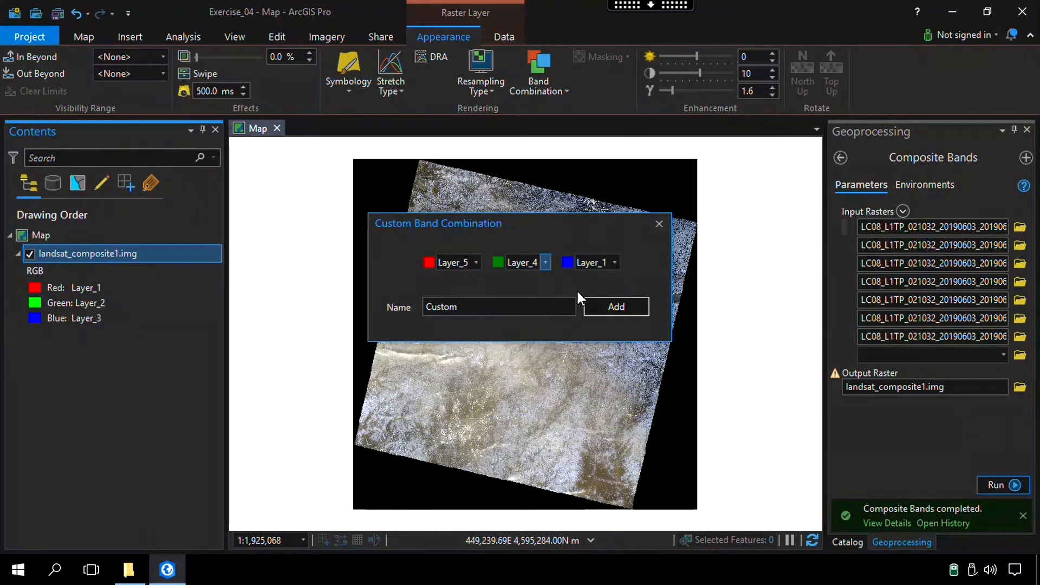
{"action": "left_click", "coordinate": [615, 264]}
{"action": "left_click", "coordinate": [603, 307]}
{"action": "double_click", "coordinate": [445, 307]}
{"action": "type", "text": "5-"}
{"action": "left_click", "coordinate": [607, 307]}
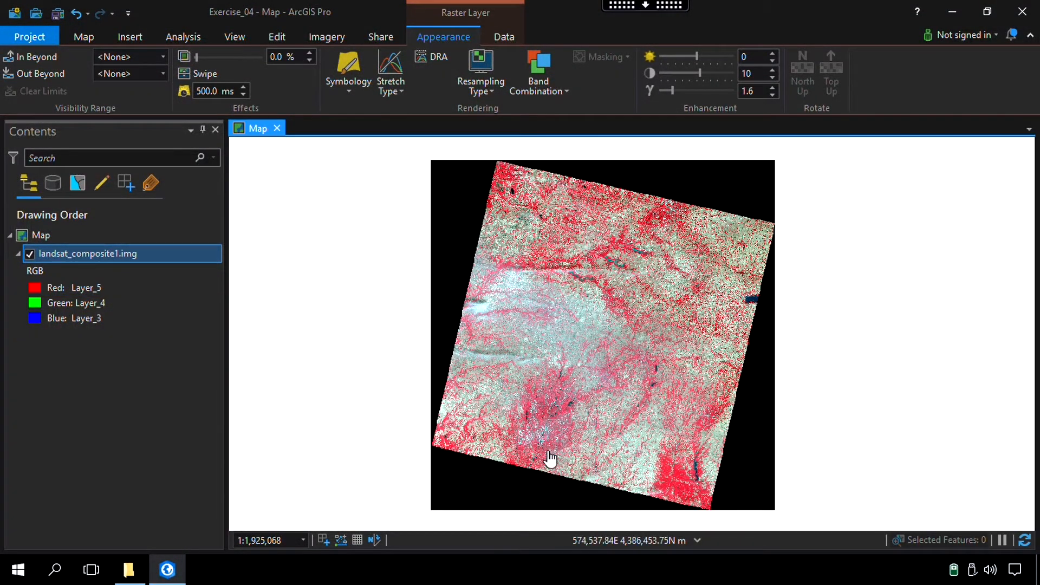
Examine the city, reservoirs, river and surrounding vegetation in the false-color composite at several map scales
{"action": "scroll", "coordinate": [531, 455], "scroll_direction": "up", "scroll_amount": 3}
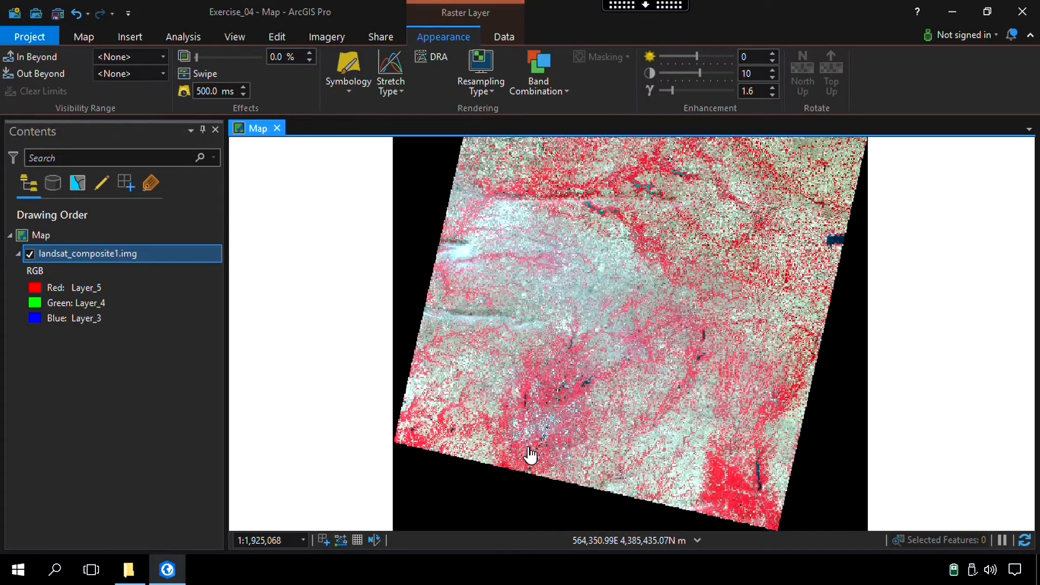
{"action": "scroll", "coordinate": [534, 453], "scroll_direction": "down", "scroll_amount": 3}
{"action": "scroll", "coordinate": [584, 404], "scroll_direction": "up", "scroll_amount": 3}
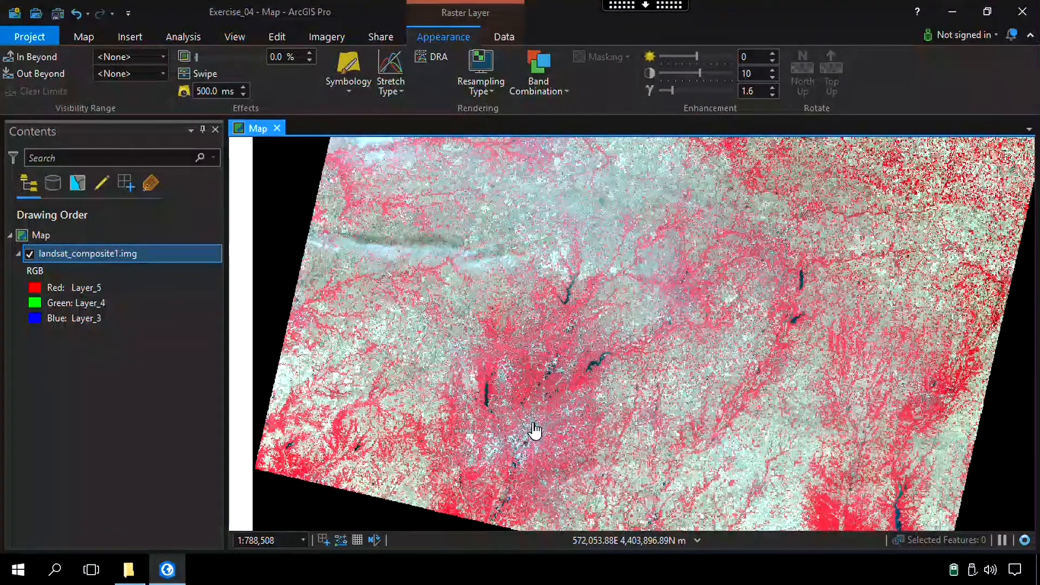
{"action": "scroll", "coordinate": [534, 429], "scroll_direction": "down", "scroll_amount": 2}
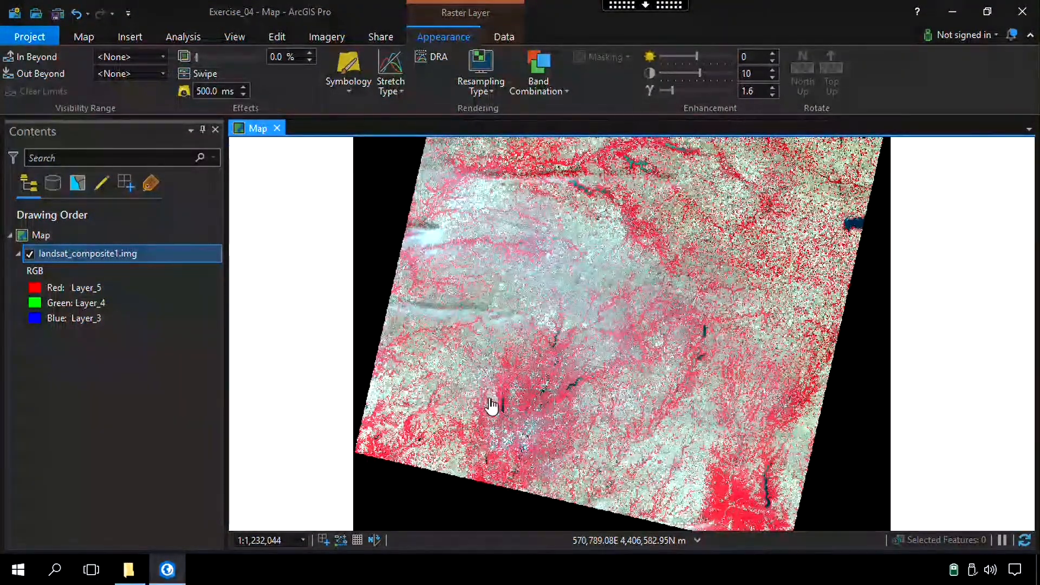
{"action": "scroll", "coordinate": [501, 414], "scroll_direction": "up", "scroll_amount": 3}
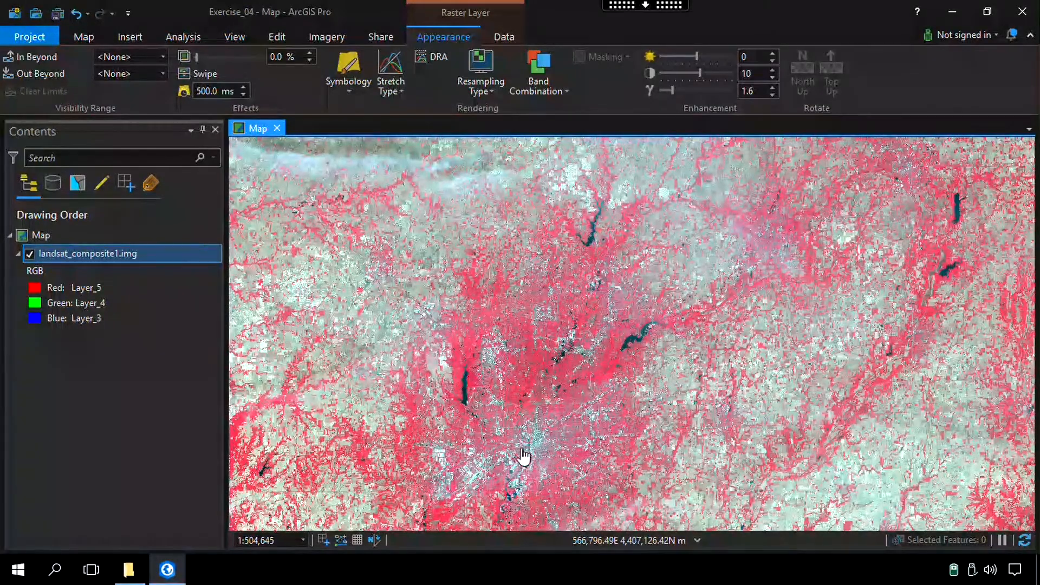
{"action": "scroll", "coordinate": [636, 356], "scroll_direction": "up", "scroll_amount": 2}
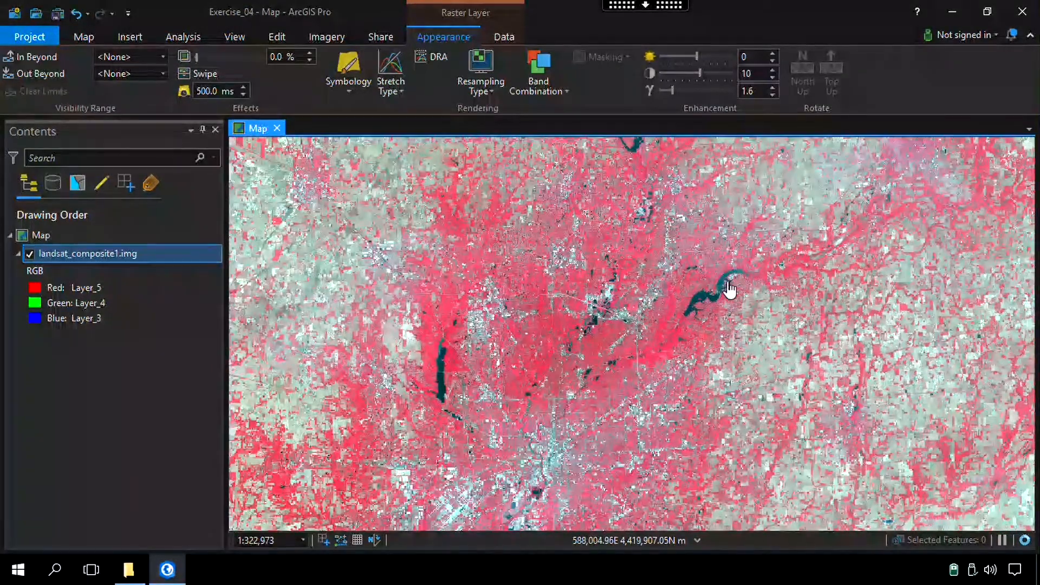
{"action": "left_click_drag", "start_coordinate": [513, 463], "coordinate": [494, 336]}
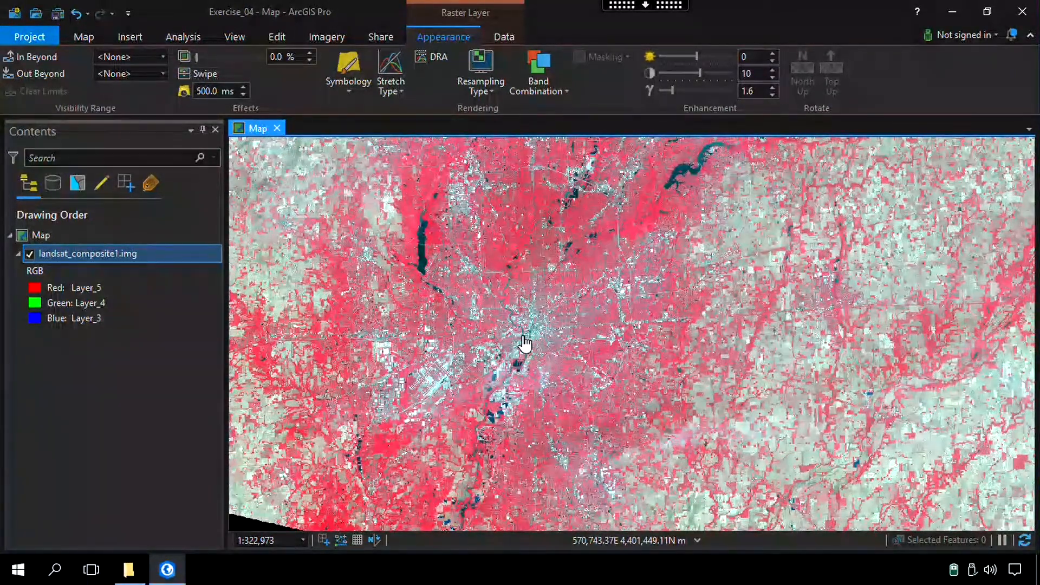
{"action": "scroll", "coordinate": [531, 328], "scroll_direction": "up", "scroll_amount": 3}
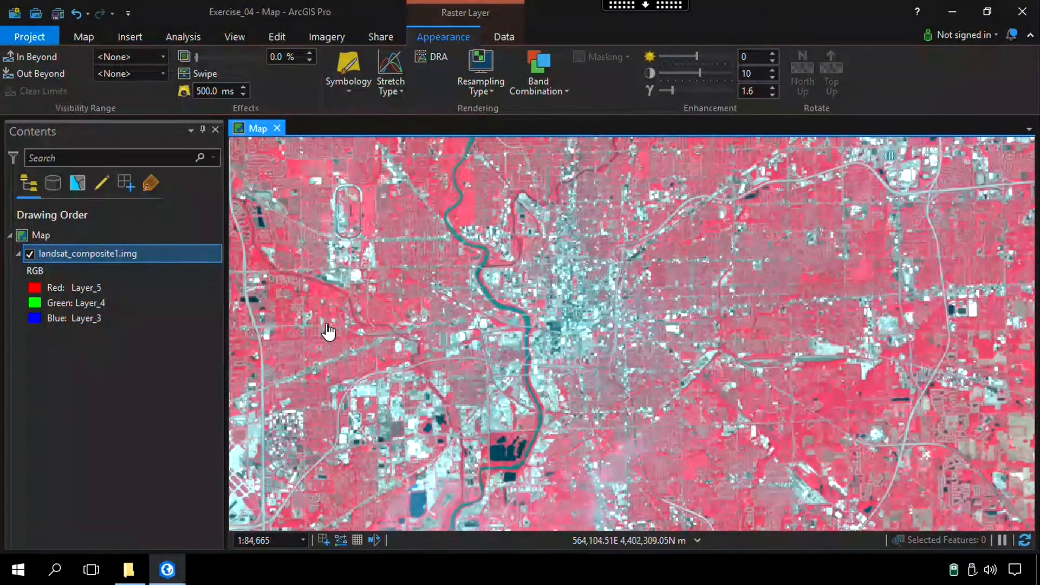
{"action": "scroll", "coordinate": [319, 338], "scroll_direction": "up", "scroll_amount": 2}
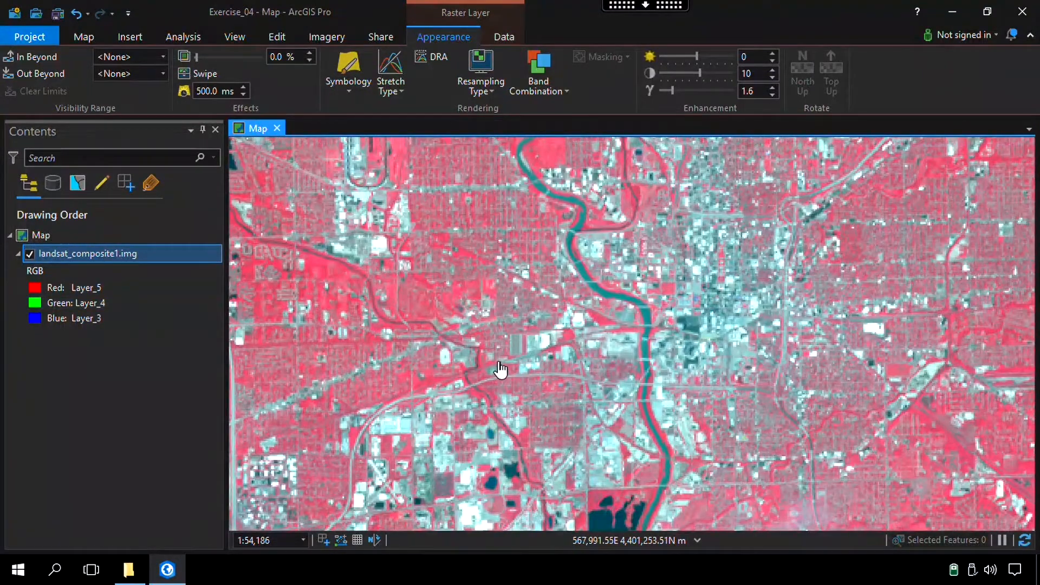
{"action": "scroll", "coordinate": [507, 372], "scroll_direction": "up", "scroll_amount": 4}
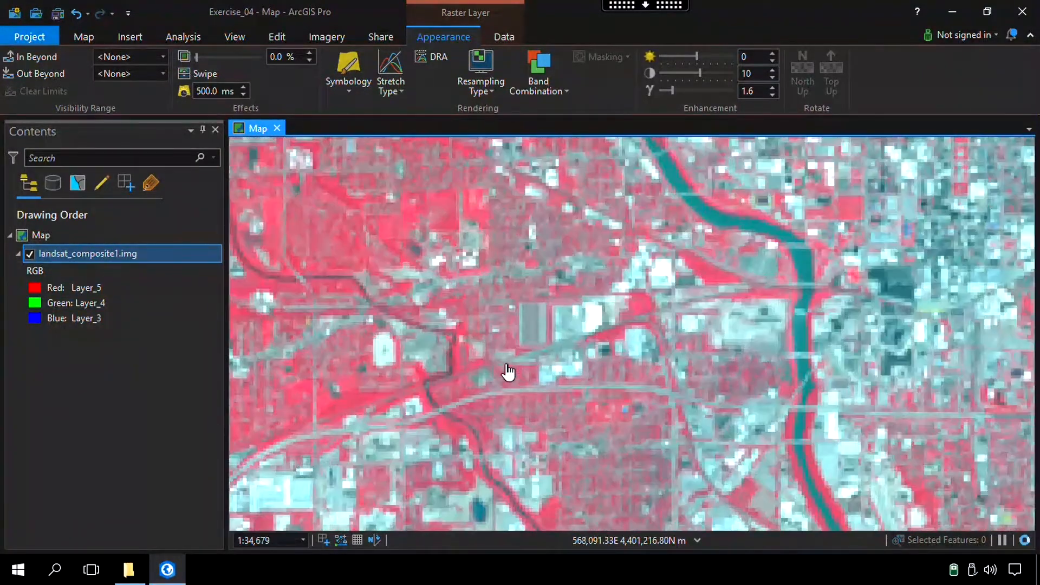
{"action": "scroll", "coordinate": [508, 372], "scroll_direction": "down", "scroll_amount": 4}
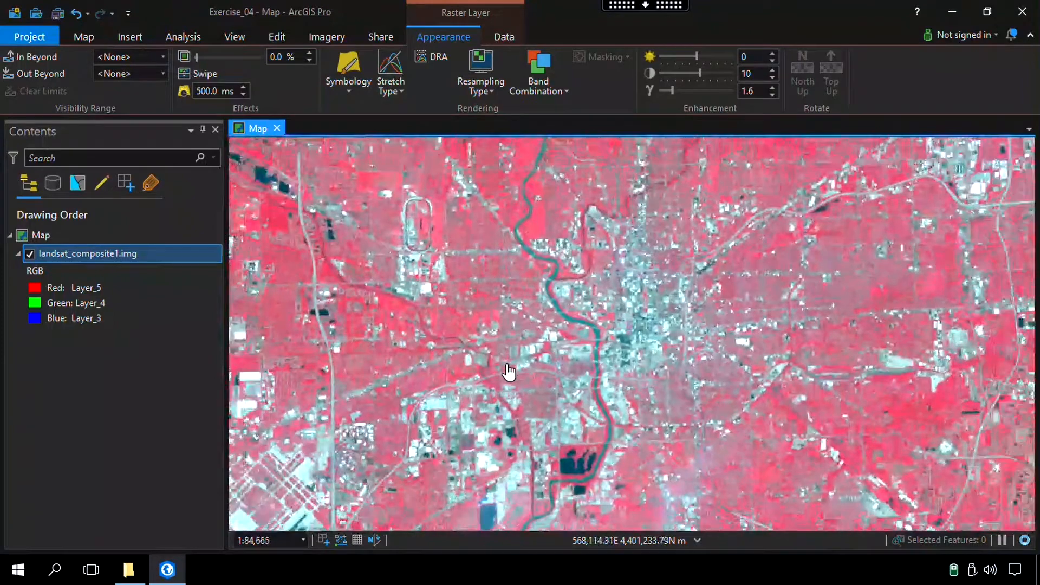
{"action": "scroll", "coordinate": [508, 372], "scroll_direction": "down", "scroll_amount": 2}
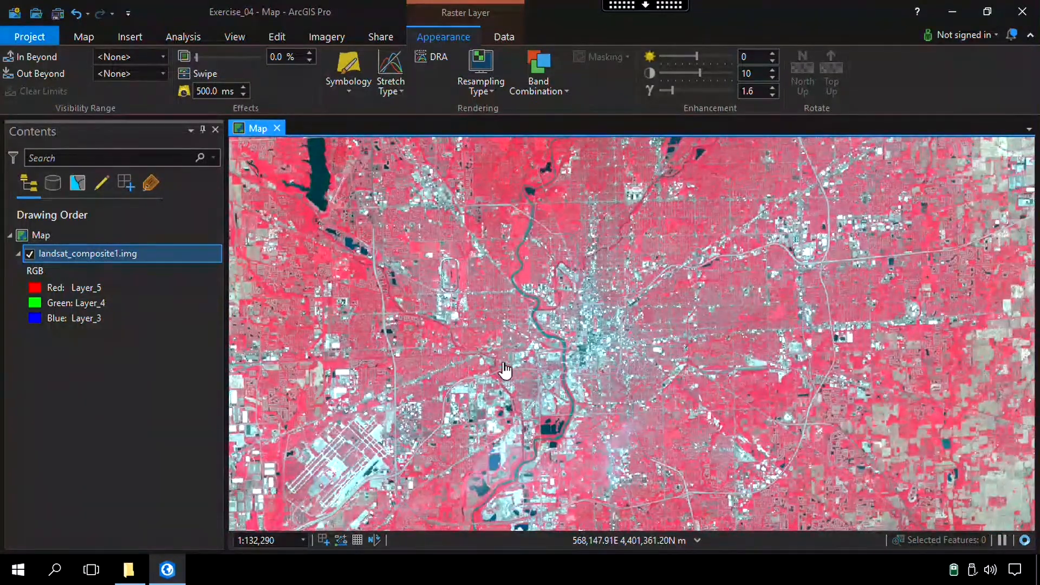
Start the NDVI raster function with landsat_composite1.img as the input raster
{"action": "left_click", "coordinate": [186, 37]}
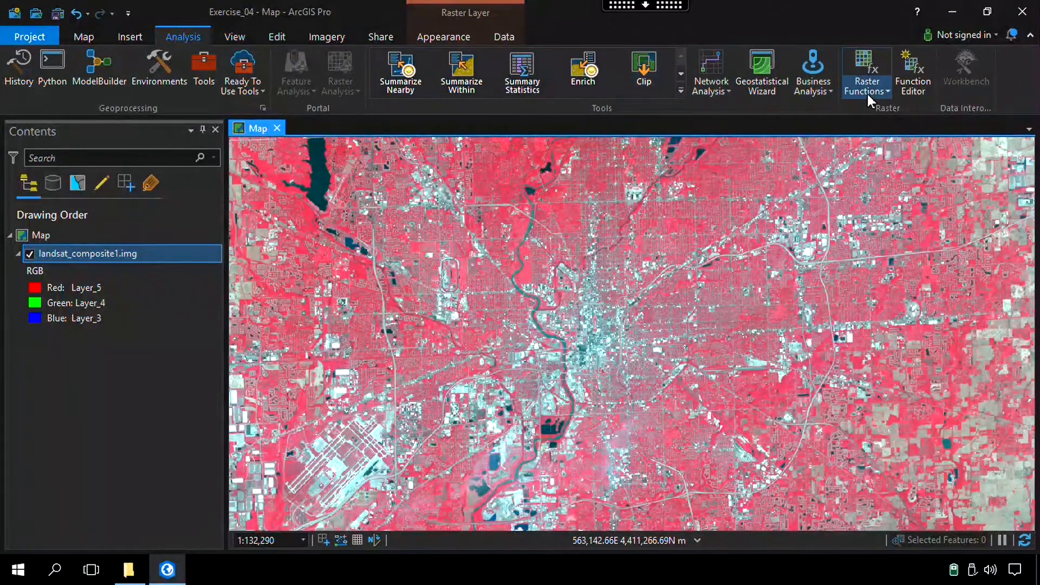
{"action": "left_click", "coordinate": [882, 92]}
{"action": "left_click", "coordinate": [870, 124]}
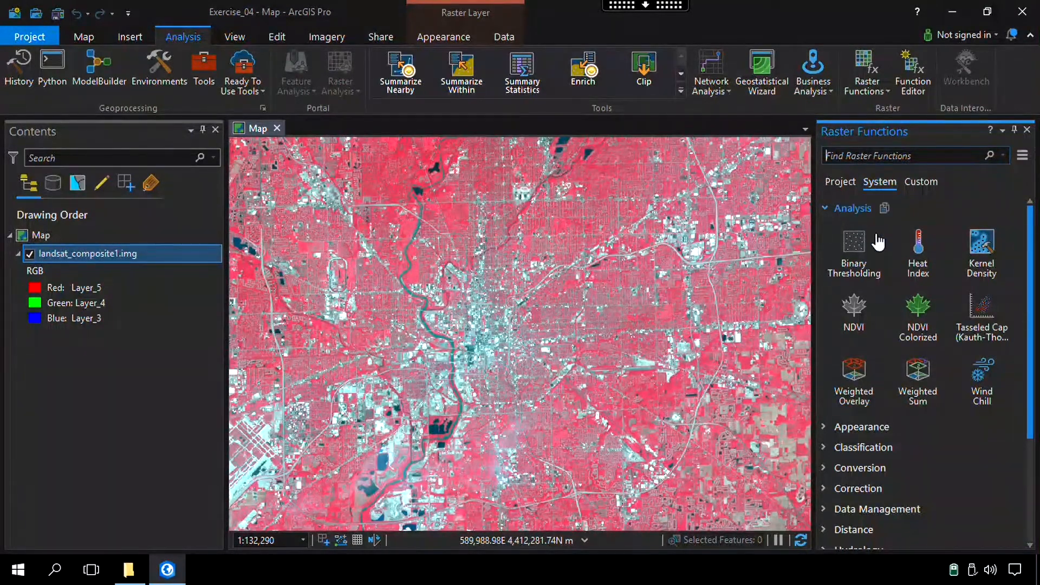
{"action": "left_click", "coordinate": [854, 319]}
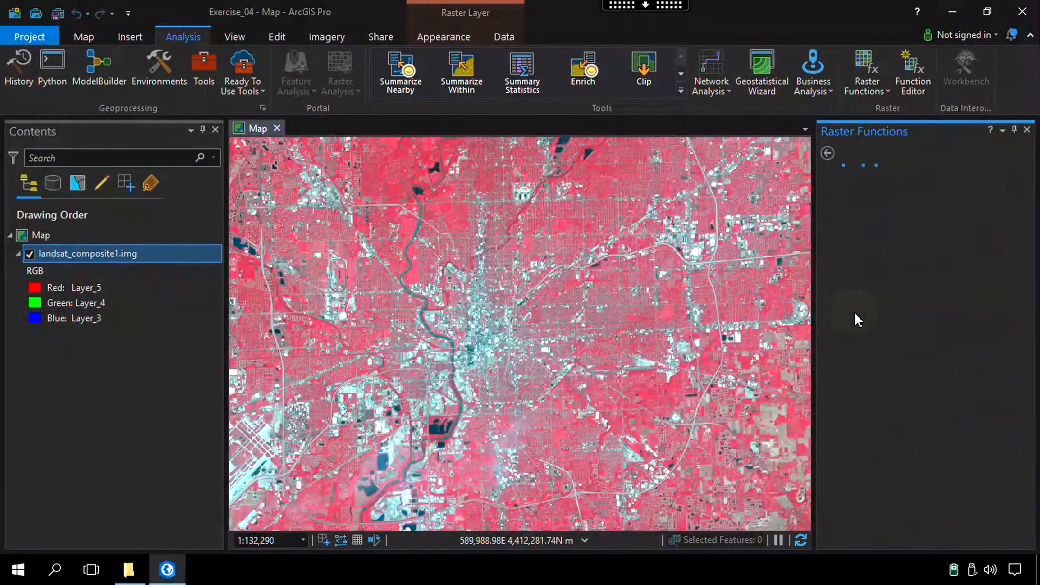
{"action": "left_click", "coordinate": [999, 233]}
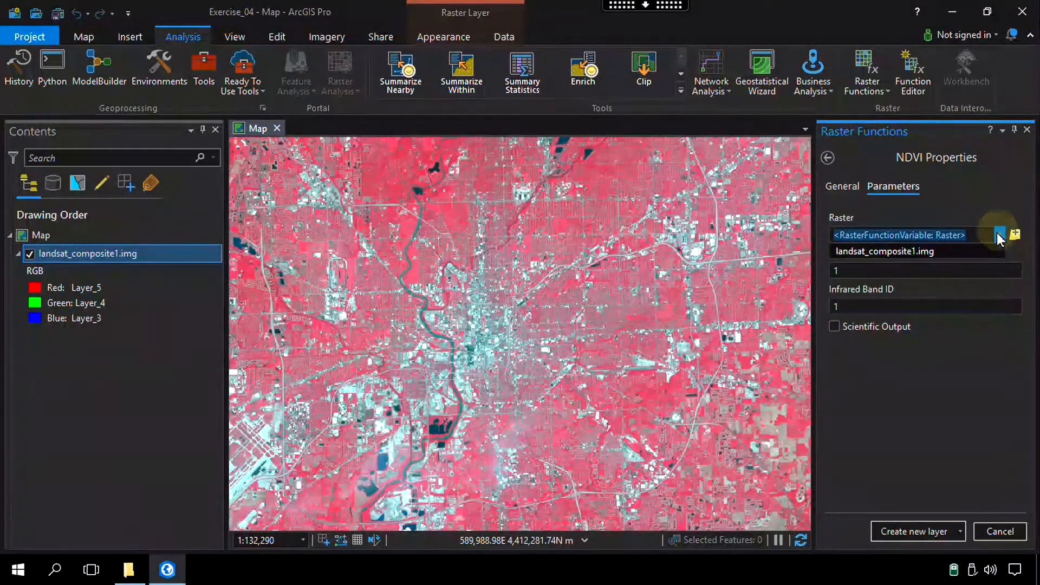
{"action": "left_click", "coordinate": [952, 250]}
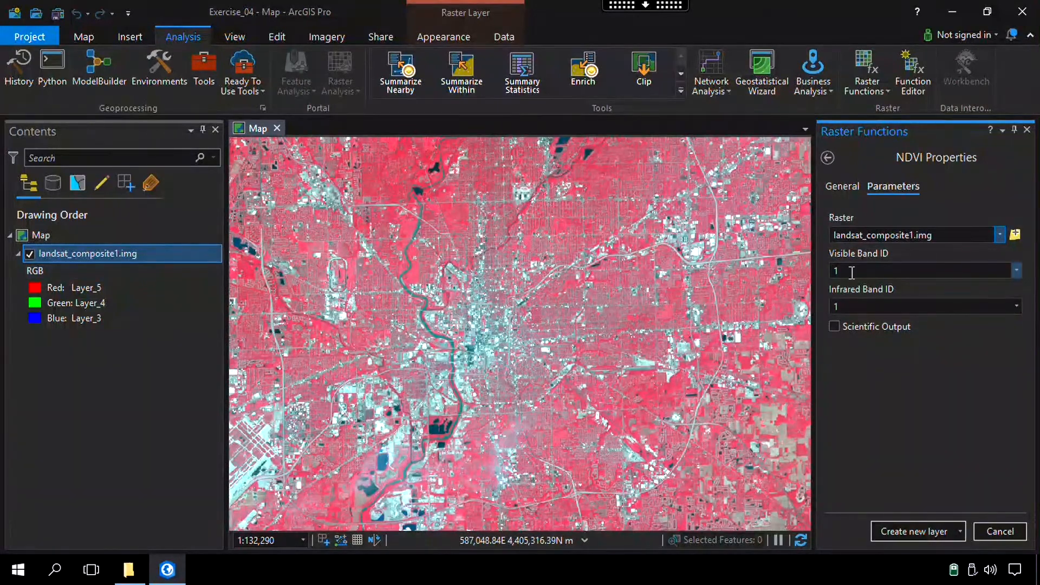
Set the visible band ID to 4 and infrared band ID to 5, enable scientific output, and create the NDVI layer
{"action": "left_click_drag", "start_coordinate": [849, 273], "coordinate": [823, 275]}
{"action": "type", "text": "4"}
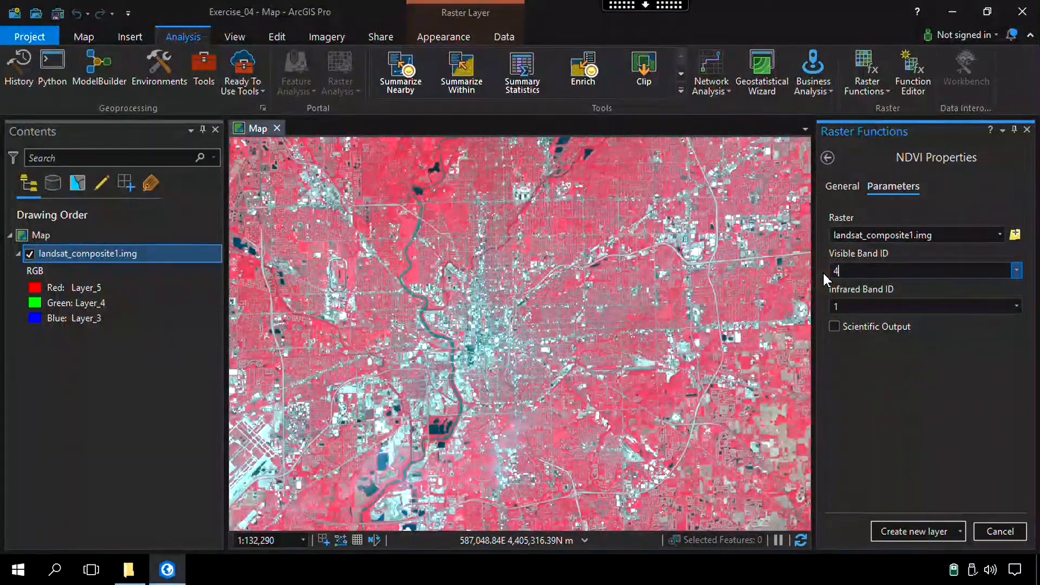
{"action": "double_click", "coordinate": [845, 306]}
{"action": "left_click", "coordinate": [835, 325]}
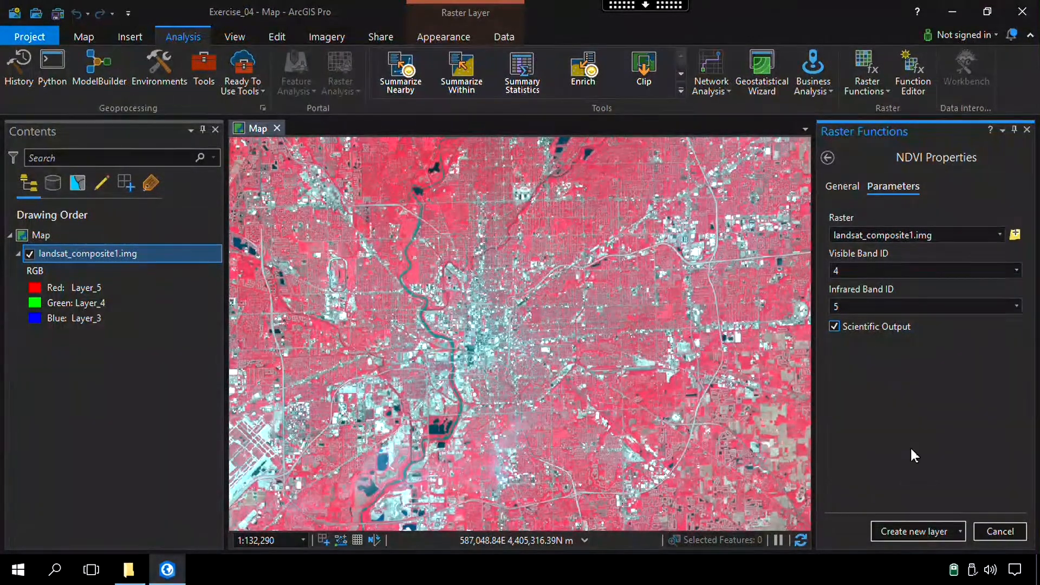
{"action": "left_click", "coordinate": [933, 528]}
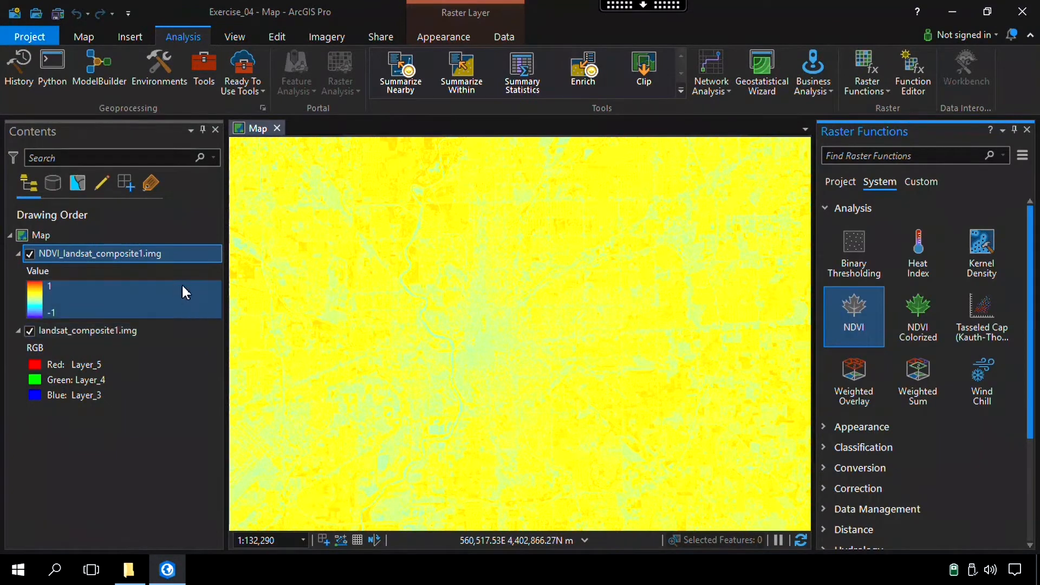
Begin exporting the NDVI_landsat_composite1.img raster and choose the Exercise_04 folder on the Desktop as the output location
{"action": "right_click", "coordinate": [106, 252]}
{"action": "mouse_move", "coordinate": [182, 456]}
{"action": "left_click", "coordinate": [323, 458]}
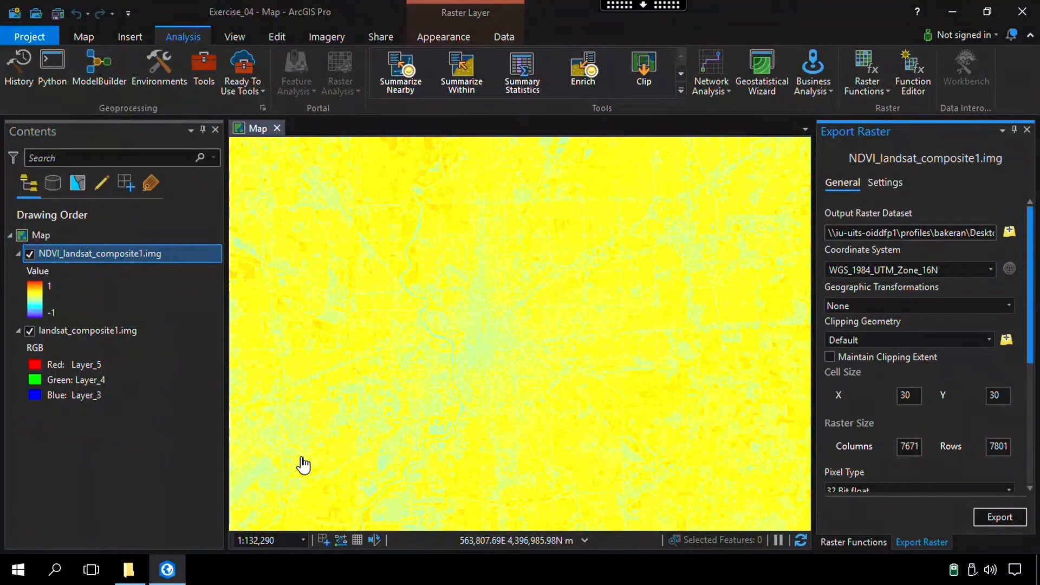
{"action": "scroll", "coordinate": [997, 425], "scroll_direction": "down", "scroll_amount": 2}
{"action": "scroll", "coordinate": [997, 425], "scroll_direction": "up", "scroll_amount": 2}
{"action": "left_click", "coordinate": [1008, 232]}
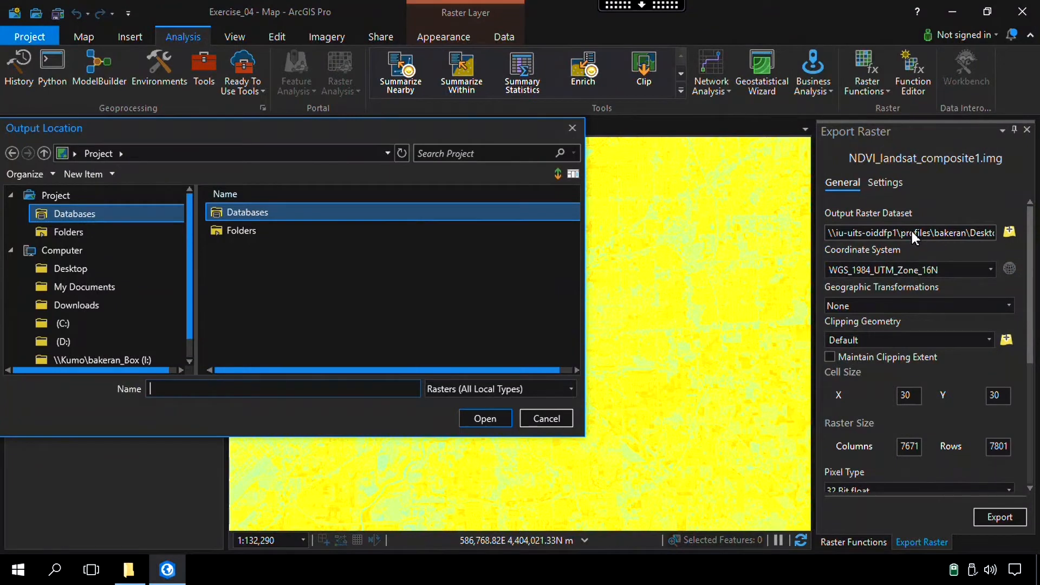
{"action": "left_click", "coordinate": [90, 270]}
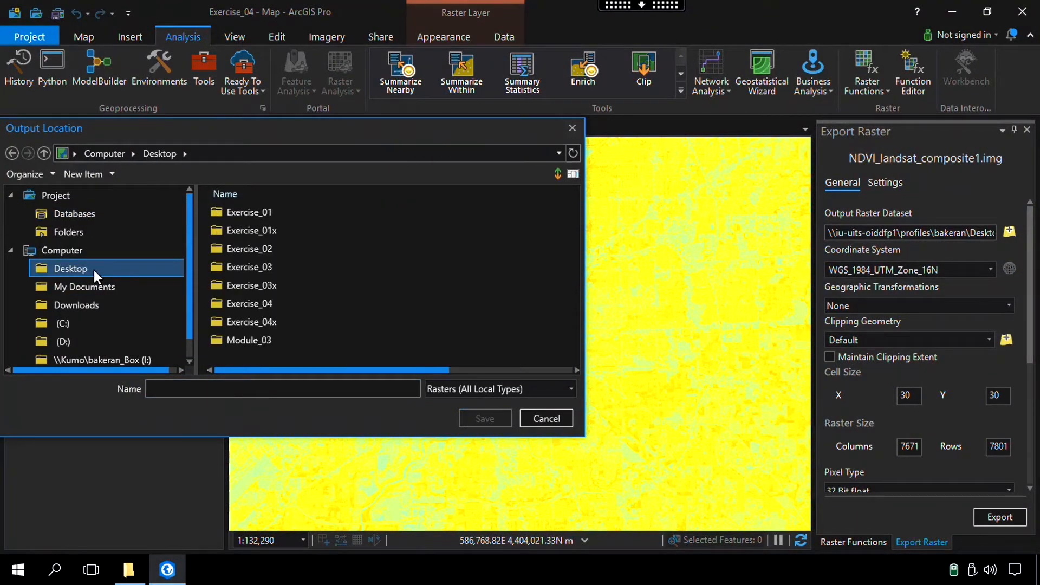
{"action": "left_click", "coordinate": [233, 303]}
{"action": "left_click", "coordinate": [476, 418]}
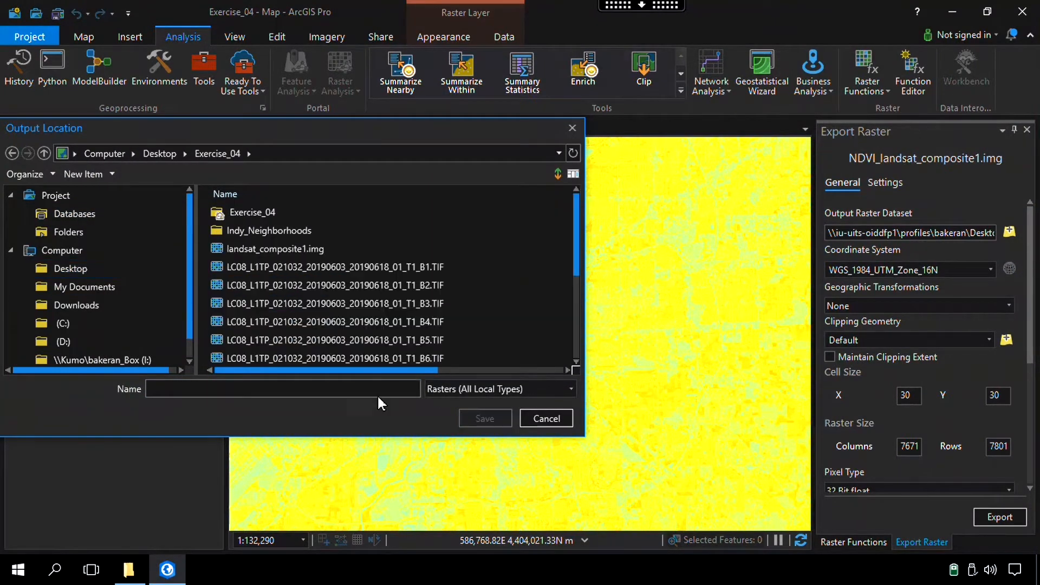
Name the output raster NDVI_image.img and export it
{"action": "left_click", "coordinate": [314, 388]}
{"action": "type", "text": "NDVI_image.img"}
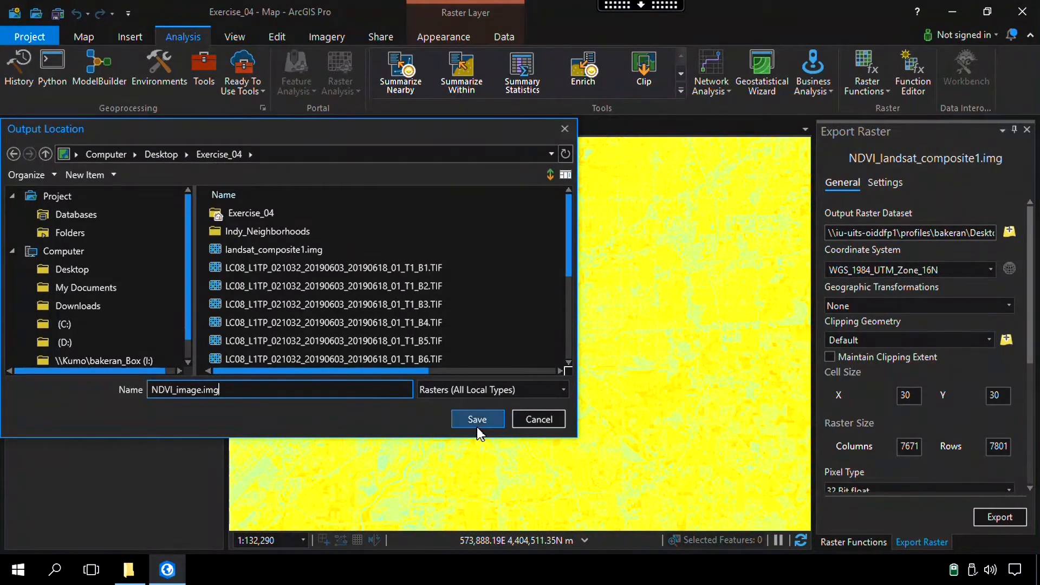
{"action": "left_click", "coordinate": [476, 426]}
{"action": "left_click", "coordinate": [1001, 518]}
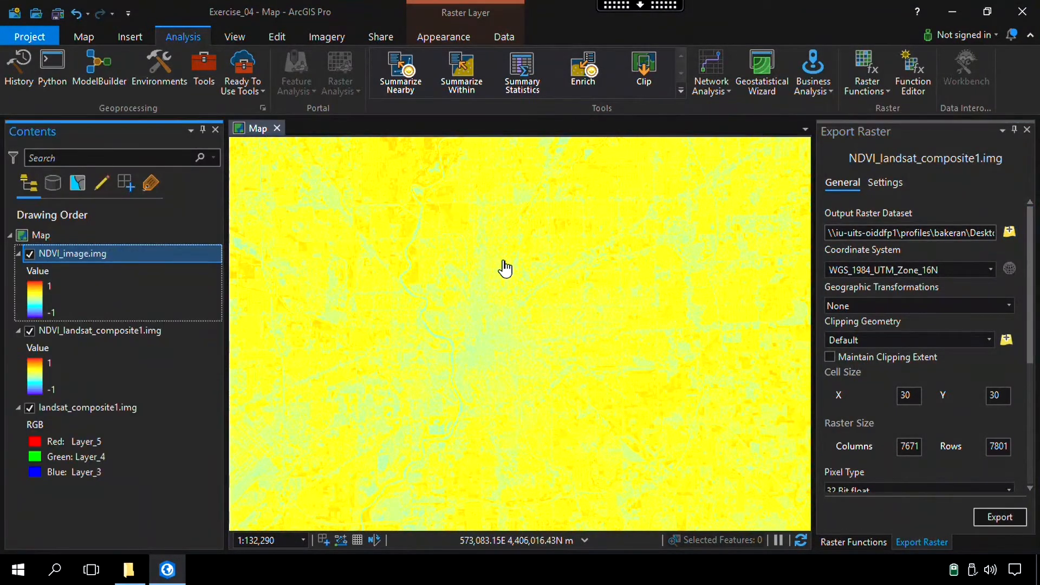
Remove the temporary NDVI_landsat_composite1.img layer from the map
{"action": "right_click", "coordinate": [67, 331]}
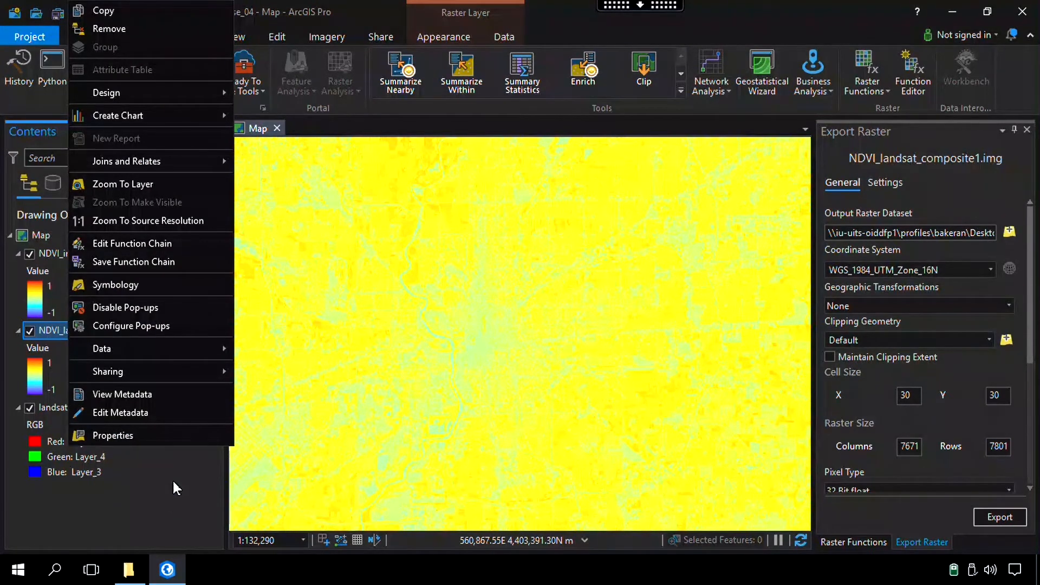
{"action": "left_click", "coordinate": [164, 522]}
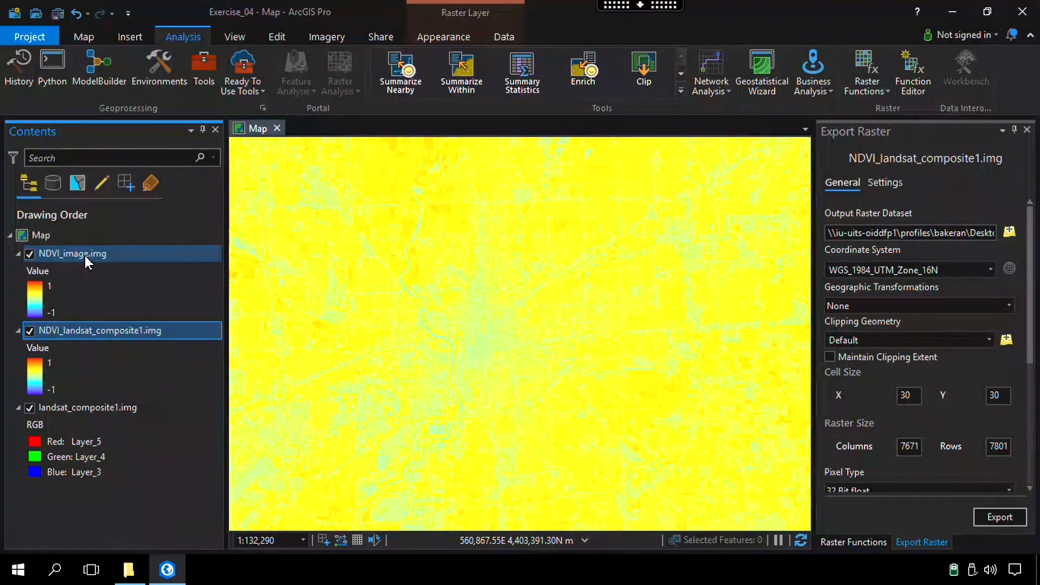
{"action": "right_click", "coordinate": [79, 331]}
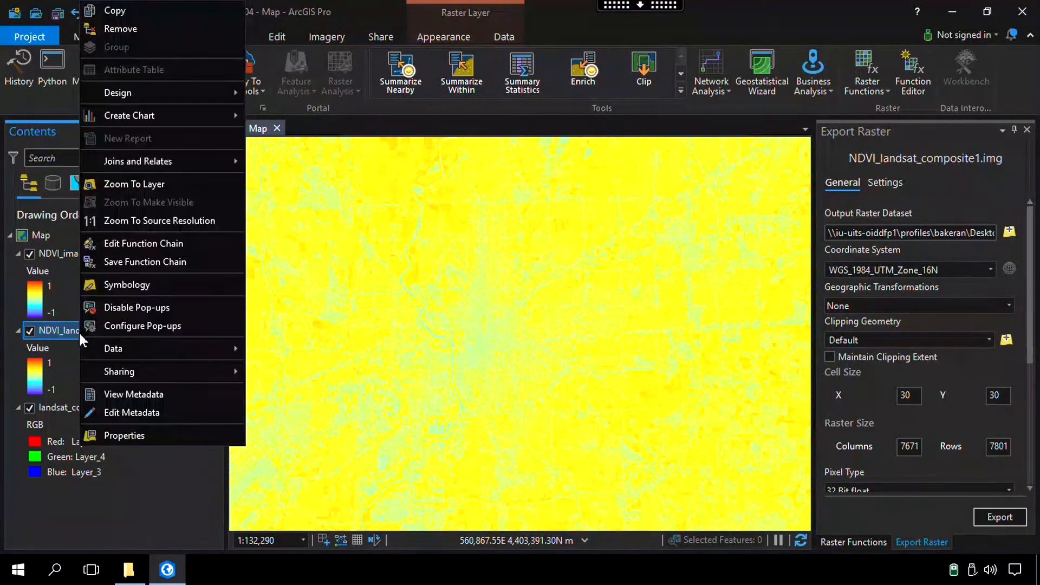
{"action": "left_click", "coordinate": [179, 29]}
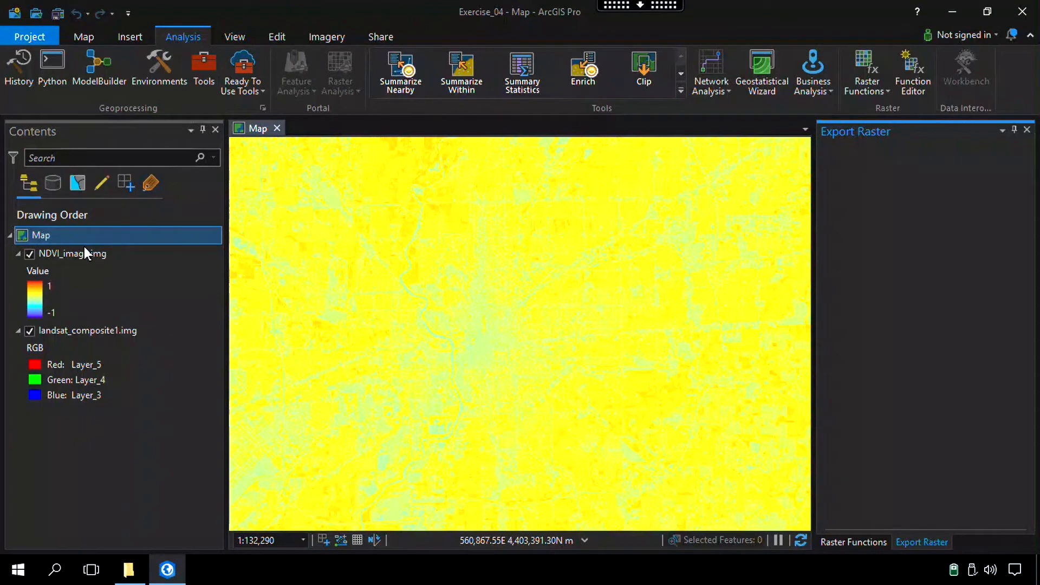
Compare NDVI_image.img with the false-color composite beneath it using the Swipe tool
{"action": "left_click", "coordinate": [71, 255]}
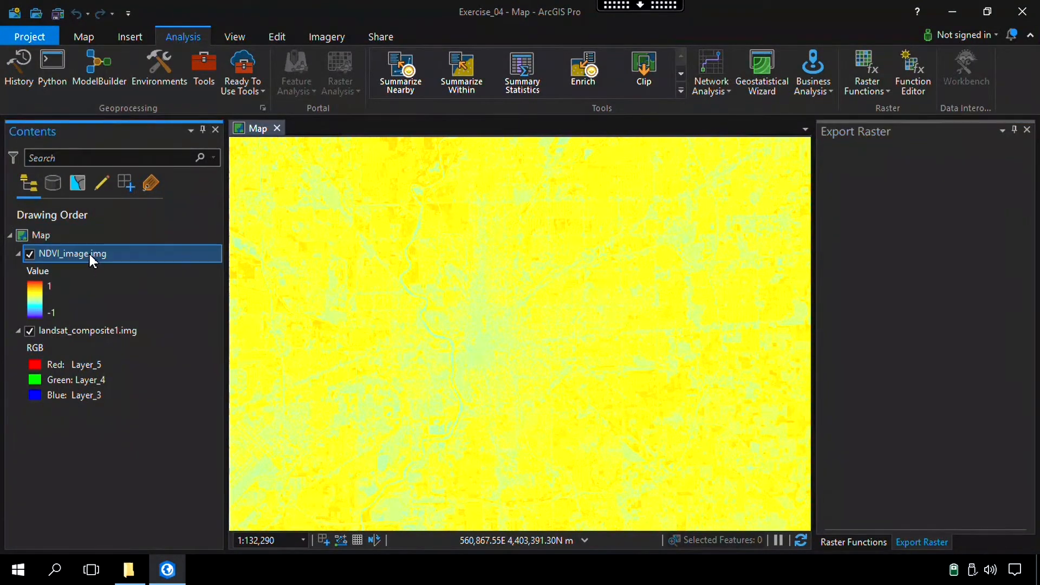
{"action": "left_click", "coordinate": [429, 38]}
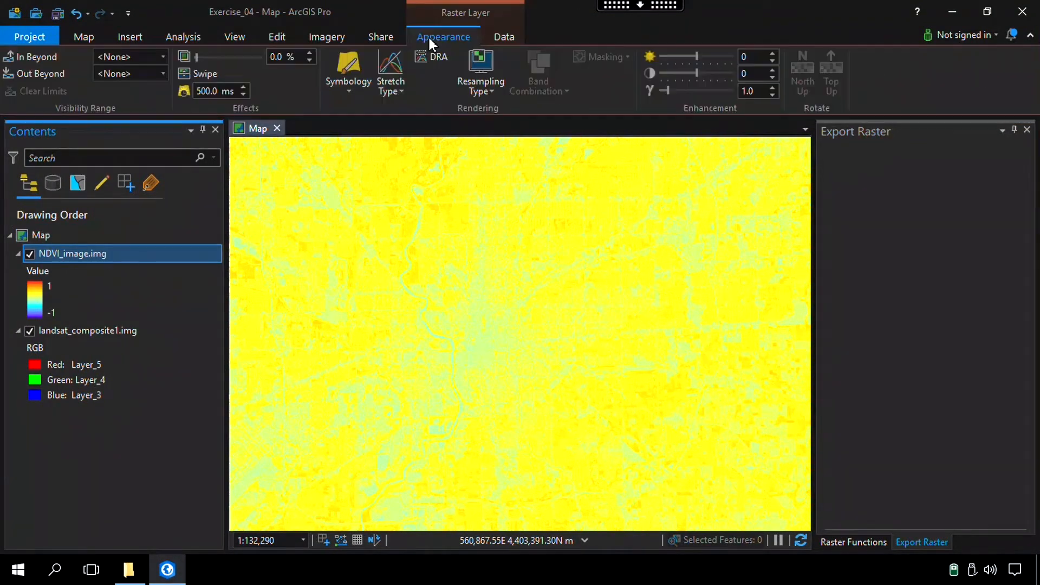
{"action": "left_click", "coordinate": [200, 73]}
{"action": "left_click_drag", "start_coordinate": [232, 319], "coordinate": [519, 130]}
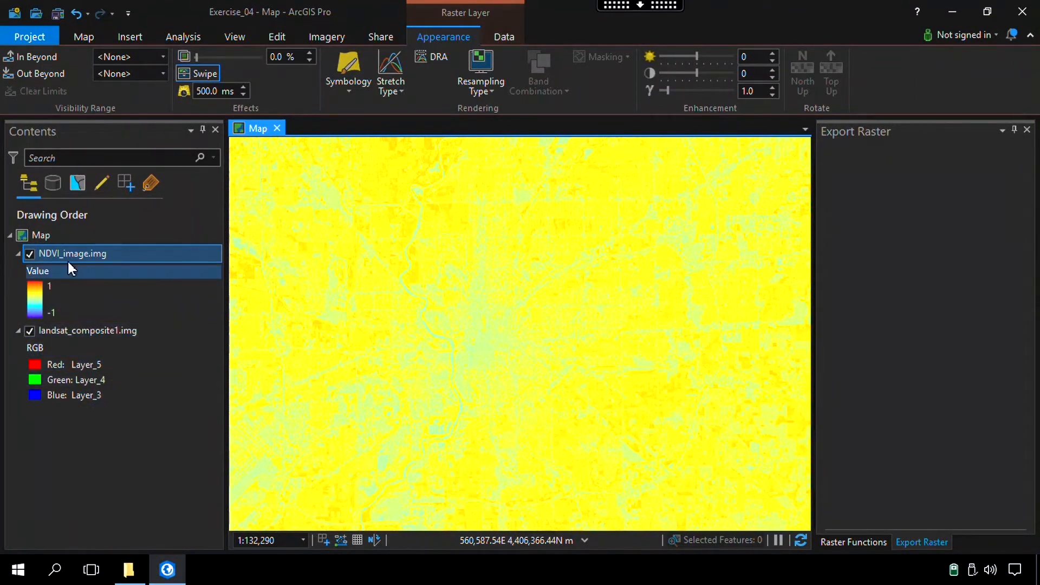
Open the symbology of NDVI_image.img and set its stretch type to Percent Clip
{"action": "left_click", "coordinate": [110, 252]}
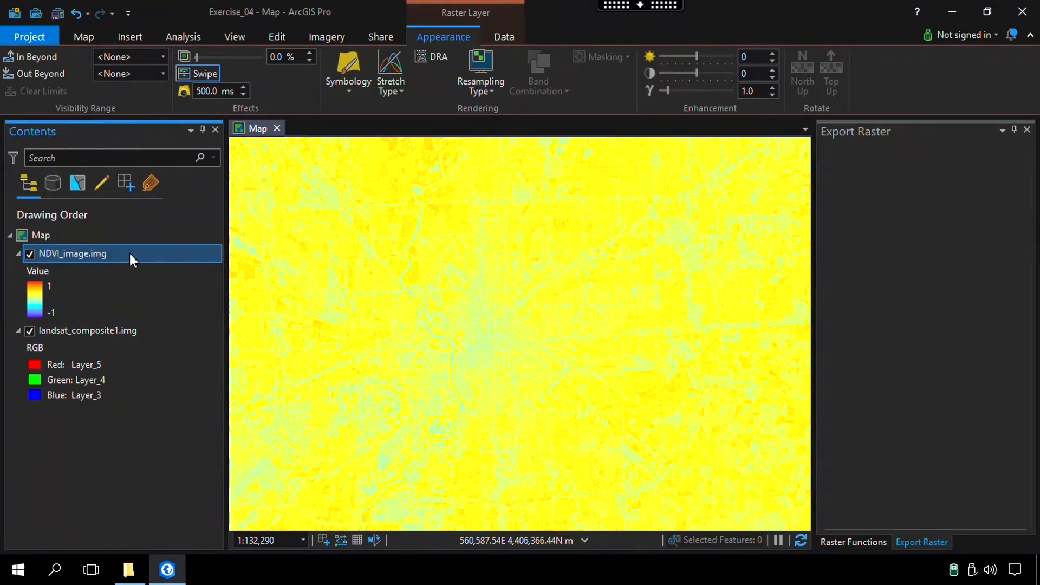
{"action": "right_click", "coordinate": [76, 253]}
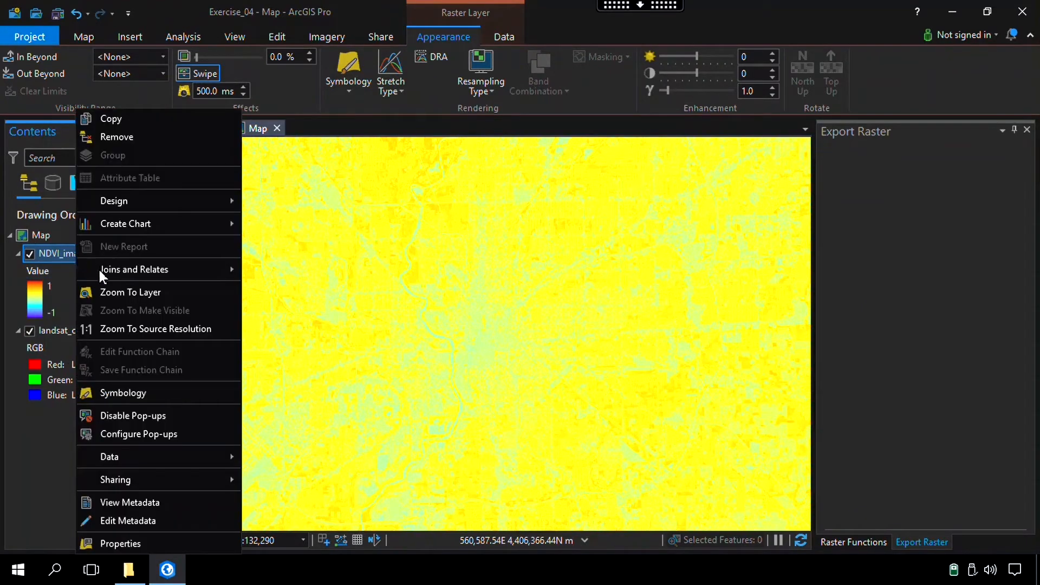
{"action": "left_click", "coordinate": [122, 391]}
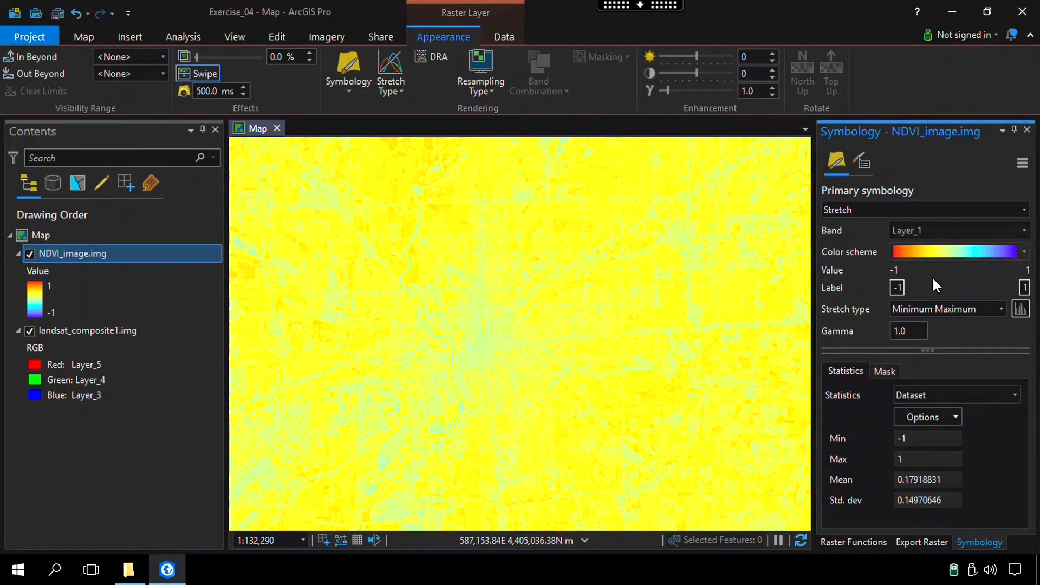
{"action": "left_click", "coordinate": [1001, 309]}
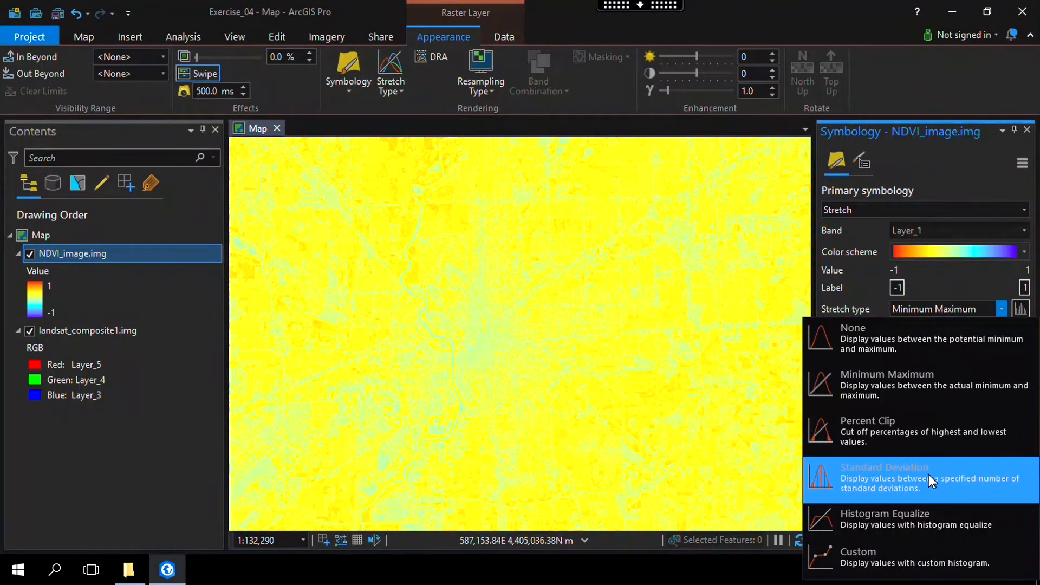
{"action": "left_click", "coordinate": [915, 436]}
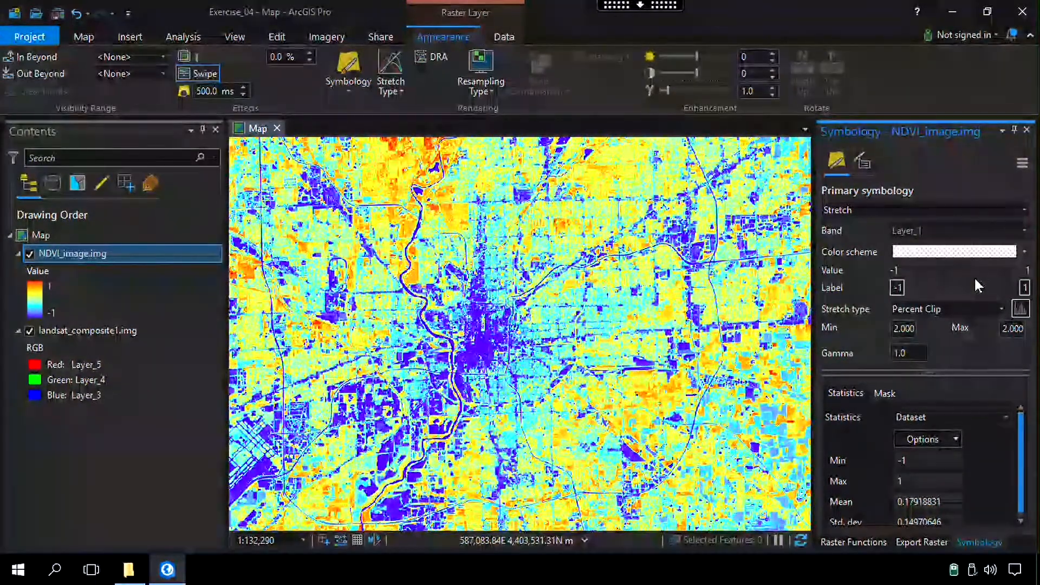
Enable display of background value 0 in the mask settings of NDVI_image.img, toggling it to compare the scene's borders
{"action": "left_click", "coordinate": [888, 391]}
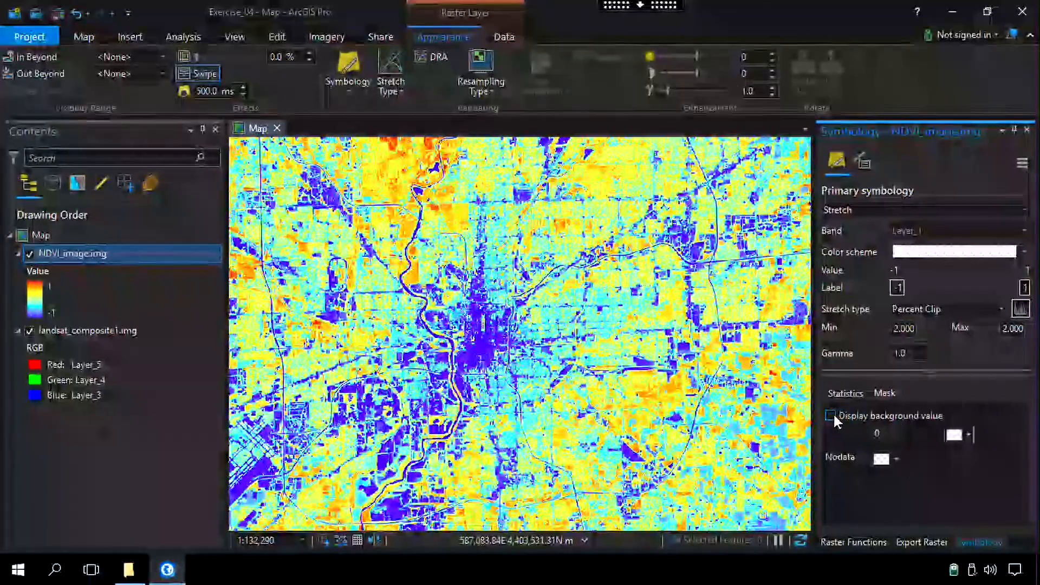
{"action": "left_click", "coordinate": [831, 416]}
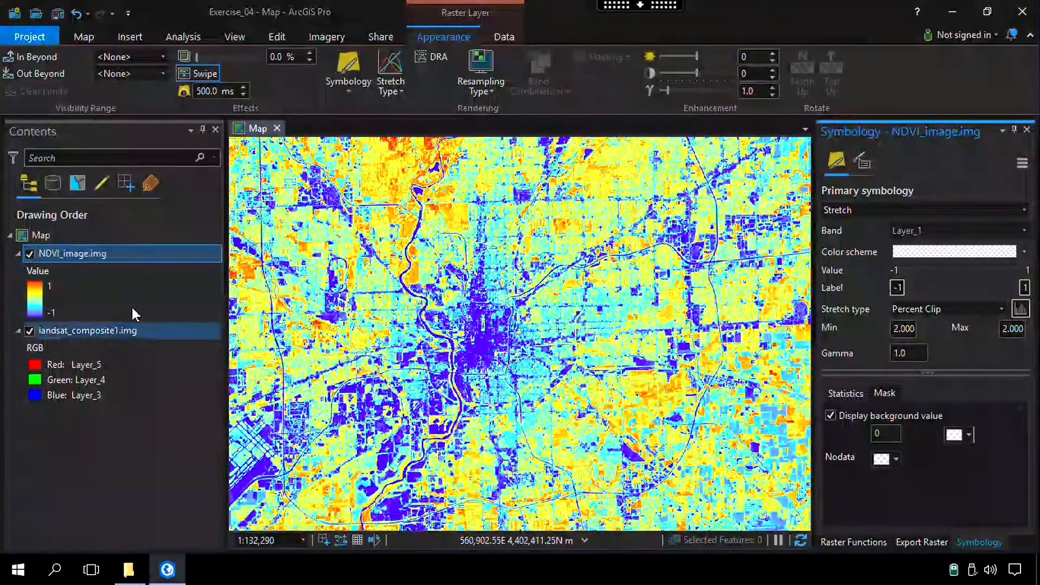
{"action": "scroll", "coordinate": [542, 379], "scroll_direction": "down", "scroll_amount": 10}
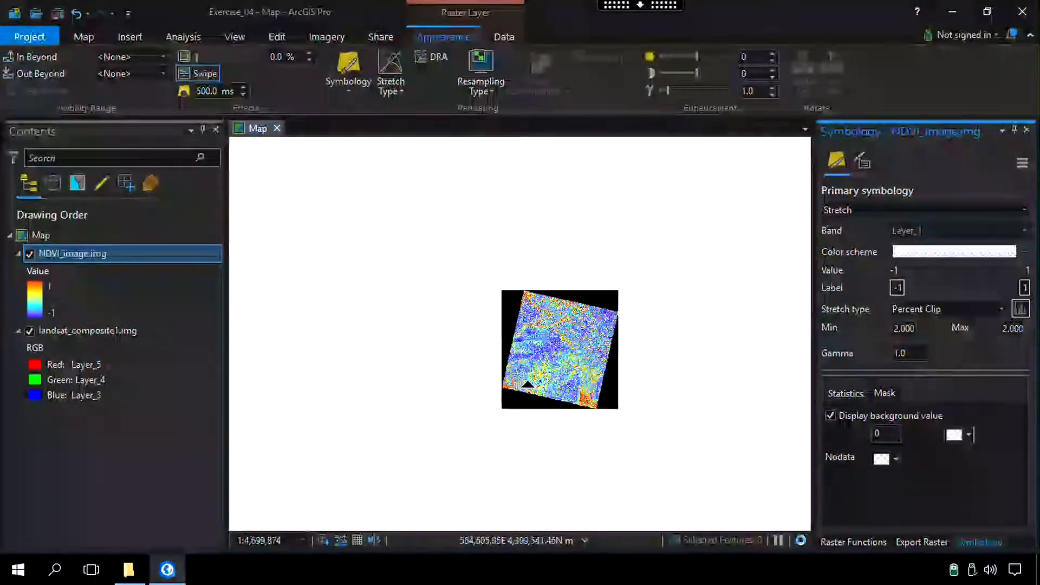
{"action": "scroll", "coordinate": [551, 390], "scroll_direction": "up", "scroll_amount": 1}
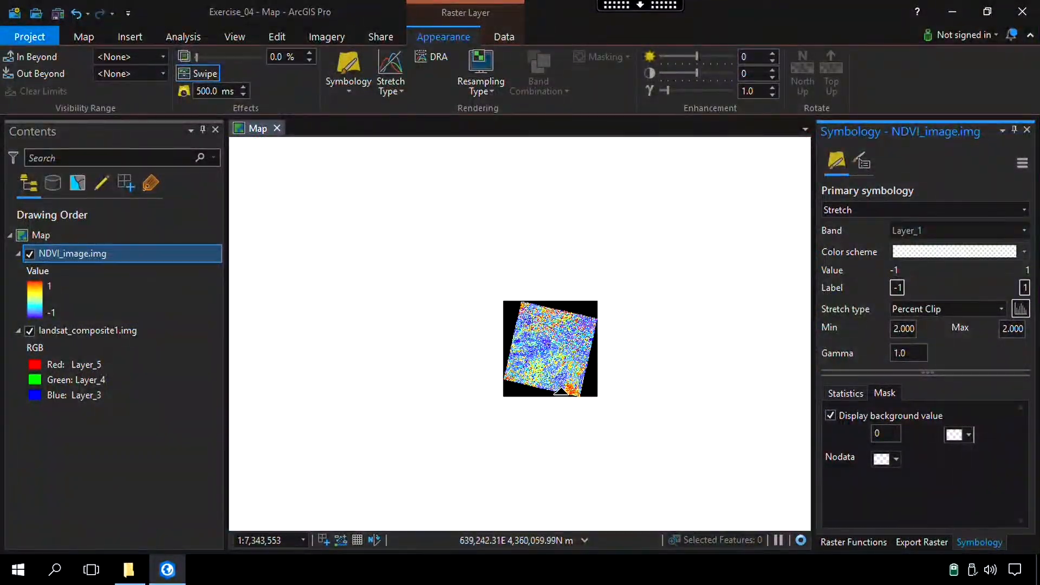
{"action": "scroll", "coordinate": [590, 389], "scroll_direction": "up", "scroll_amount": 1}
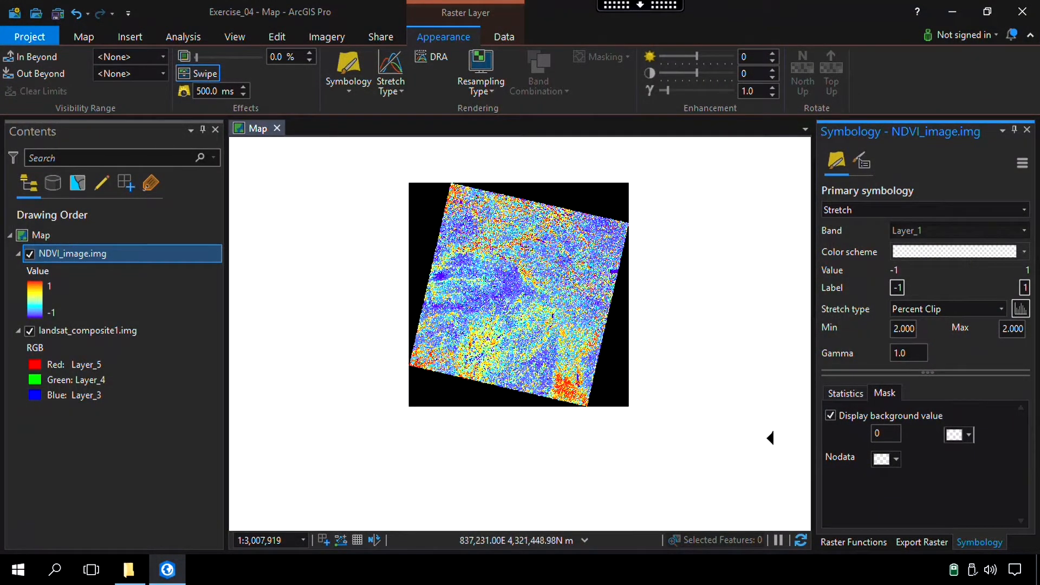
{"action": "left_click", "coordinate": [831, 416]}
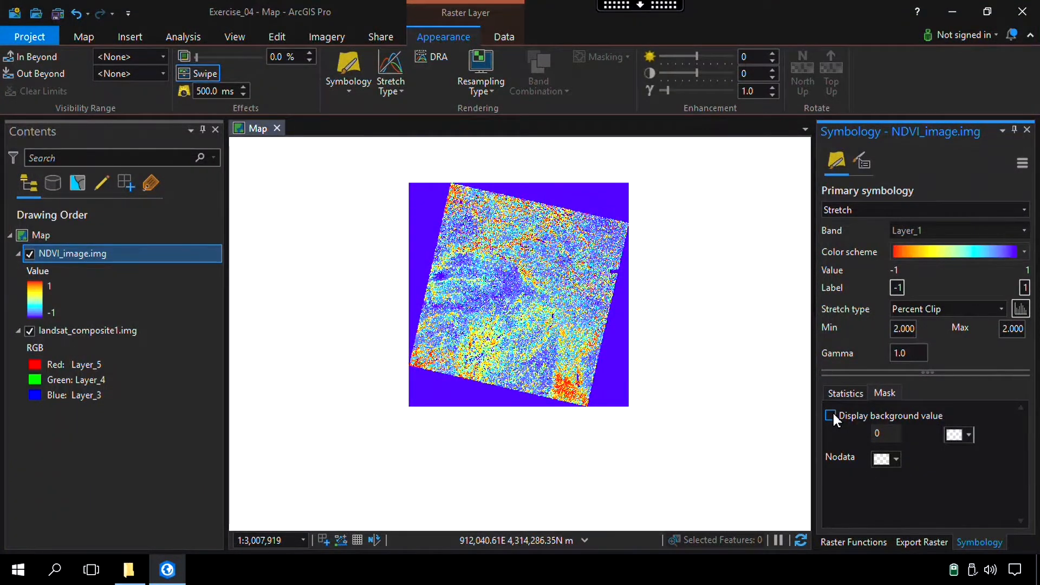
{"action": "left_click", "coordinate": [831, 416]}
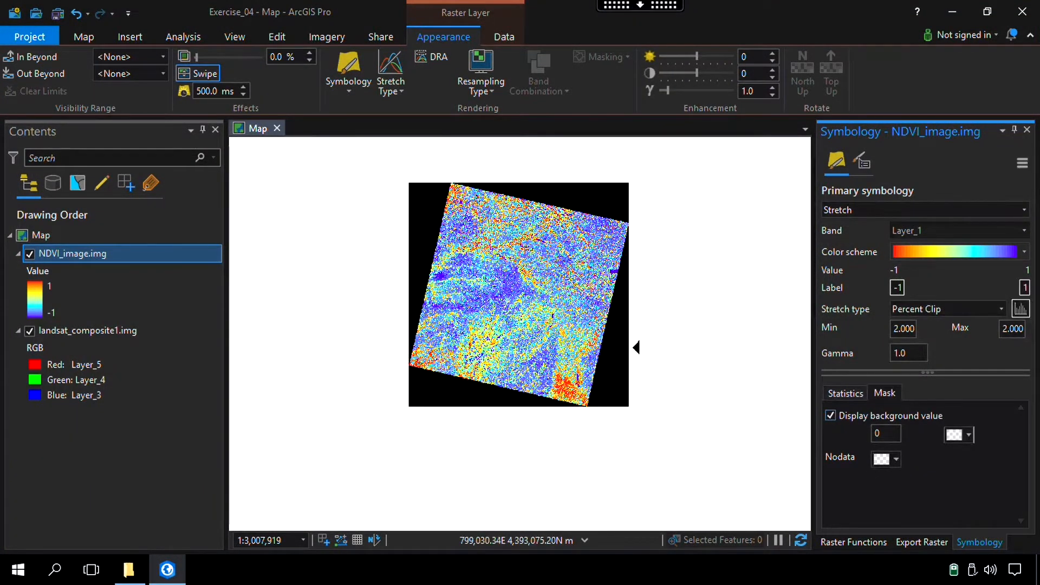
Apply a continuous red-yellow-green color scheme to NDVI_image.img, running from red for low values to green for high values
{"action": "scroll", "coordinate": [532, 348], "scroll_direction": "up", "scroll_amount": 2}
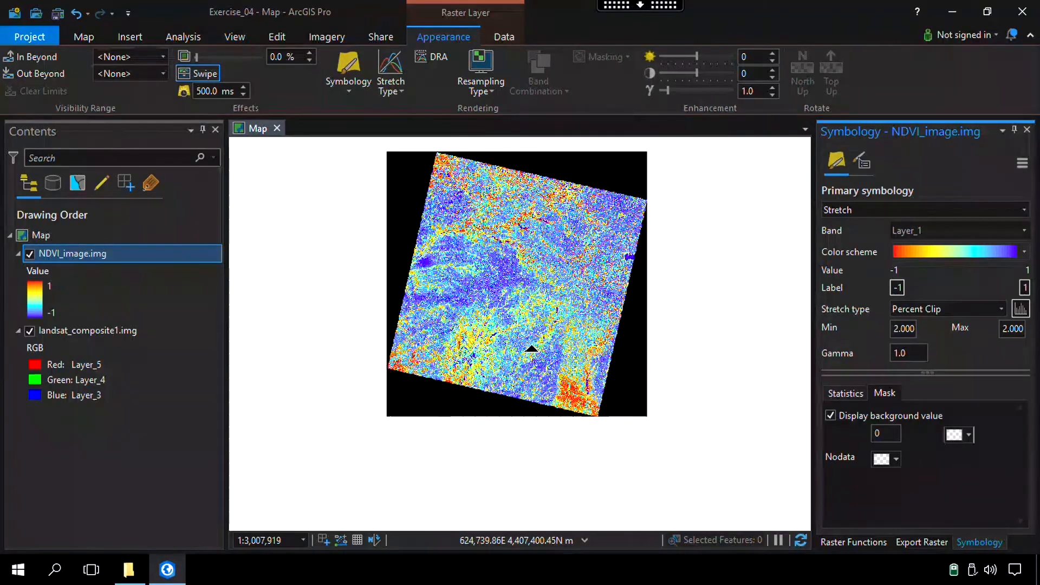
{"action": "scroll", "coordinate": [579, 362], "scroll_direction": "up", "scroll_amount": 5}
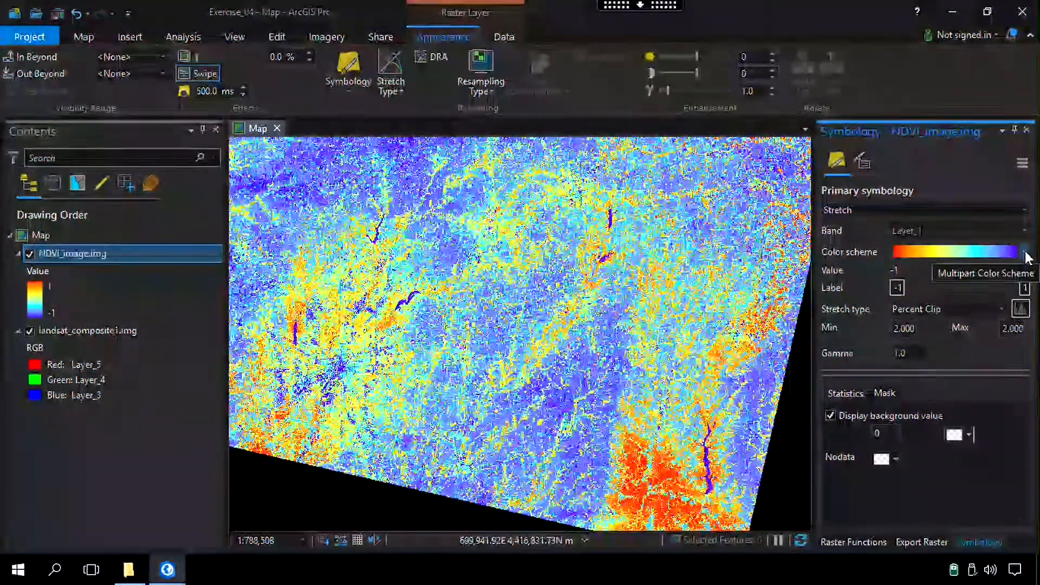
{"action": "left_click", "coordinate": [1024, 252]}
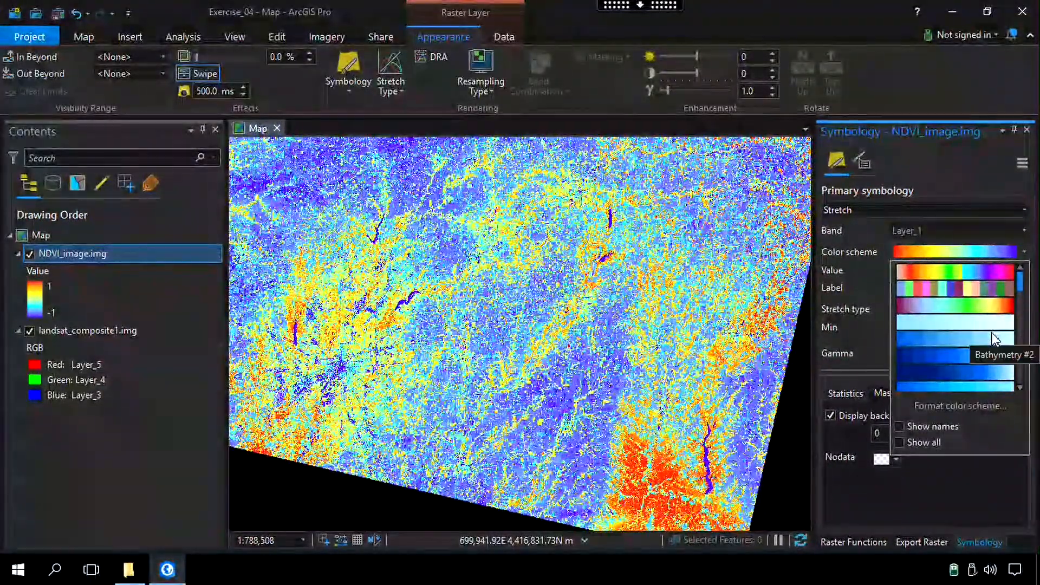
{"action": "scroll", "coordinate": [1021, 306], "scroll_direction": "down", "scroll_amount": 2}
{"action": "scroll", "coordinate": [1022, 303], "scroll_direction": "down", "scroll_amount": 2}
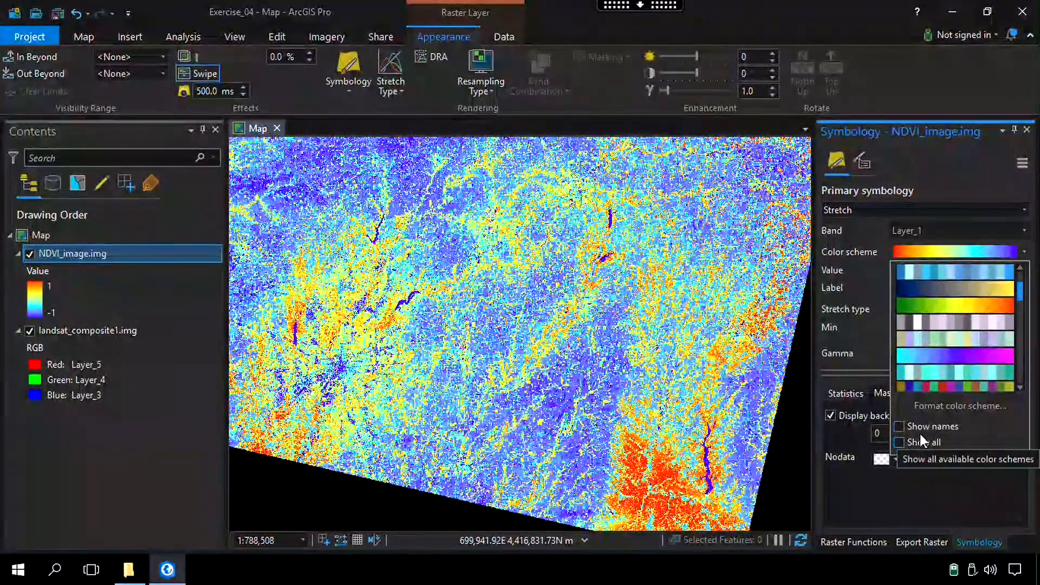
{"action": "left_click_drag", "start_coordinate": [1022, 301], "coordinate": [1023, 331]}
{"action": "mouse_move", "coordinate": [1023, 340]}
{"action": "left_mouse_down"}
{"action": "mouse_move", "coordinate": [1022, 319]}
{"action": "mouse_move", "coordinate": [1020, 336]}
{"action": "left_mouse_up"}
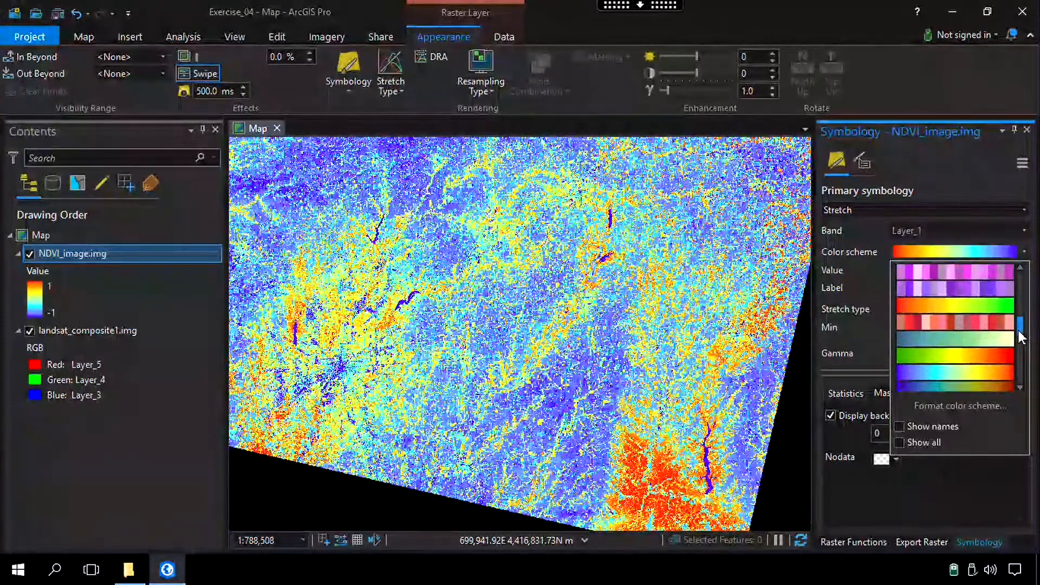
{"action": "left_click", "coordinate": [948, 304]}
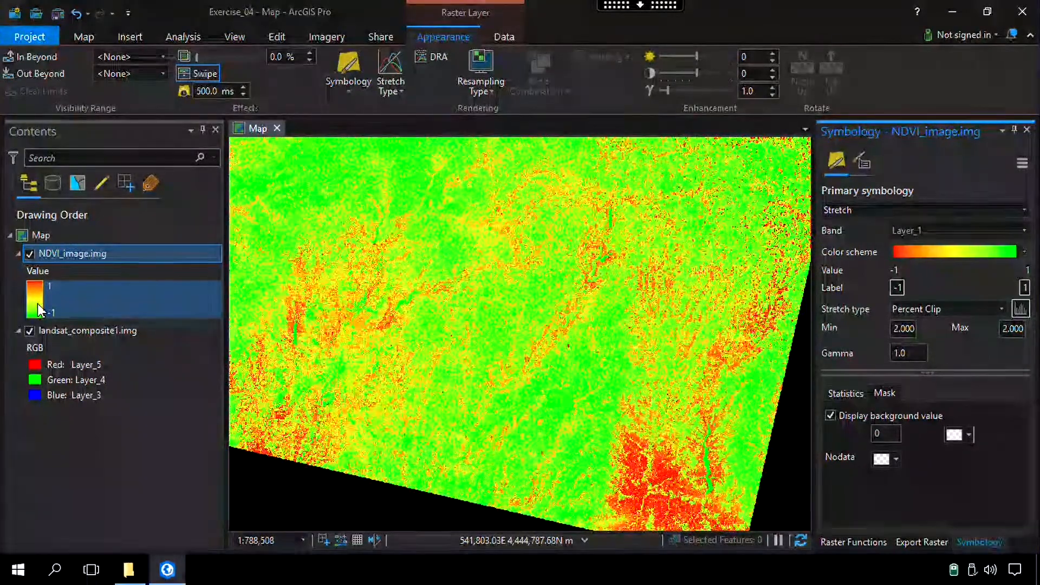
Invert the color ramp in the legend of NDVI_image.img so that high NDVI values draw green and low values red
{"action": "left_click", "coordinate": [43, 310]}
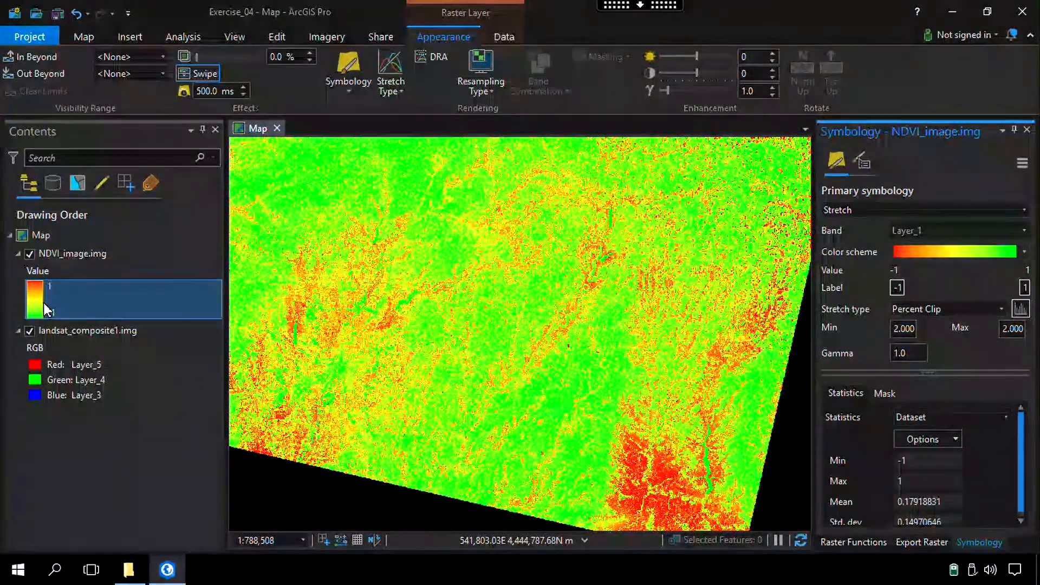
{"action": "left_click", "coordinate": [44, 305]}
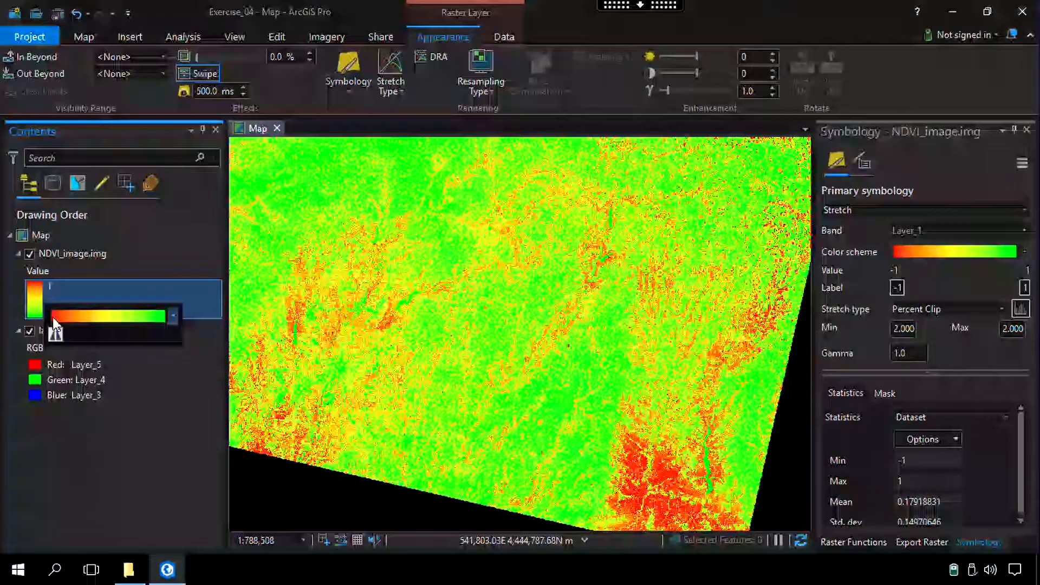
{"action": "left_click", "coordinate": [54, 335]}
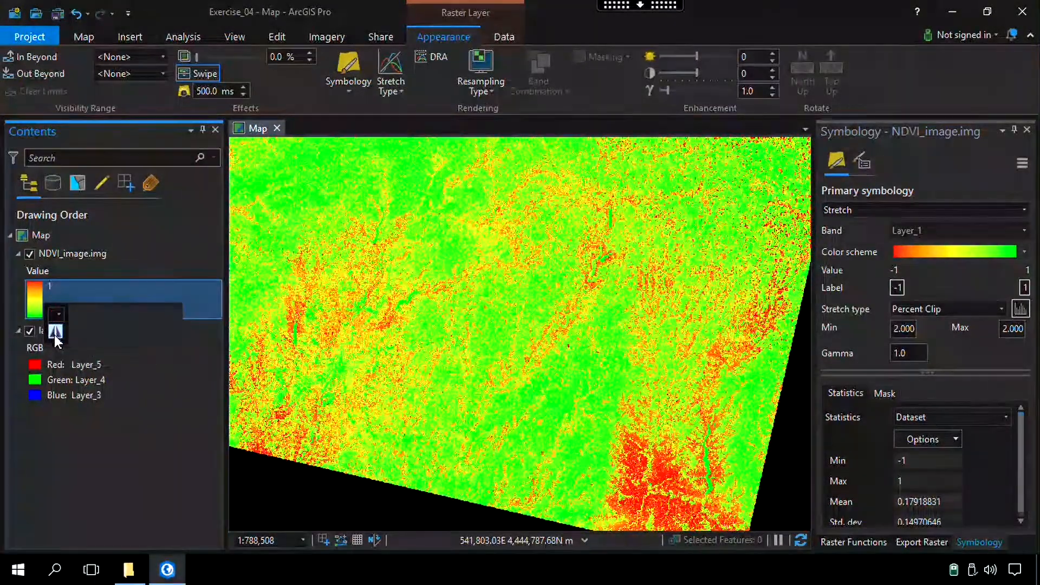
{"action": "left_click", "coordinate": [77, 254]}
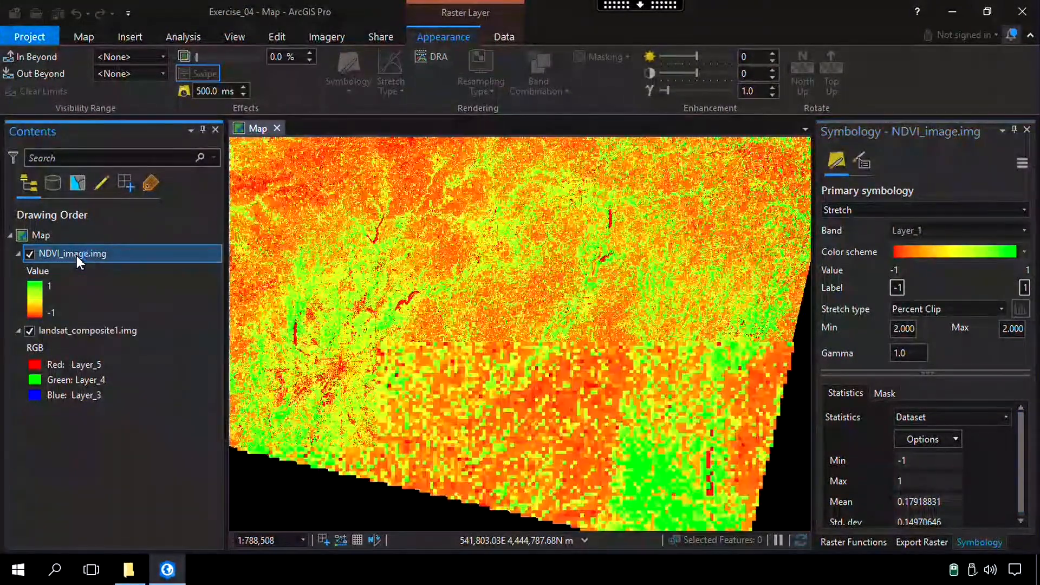
{"action": "left_click", "coordinate": [52, 305]}
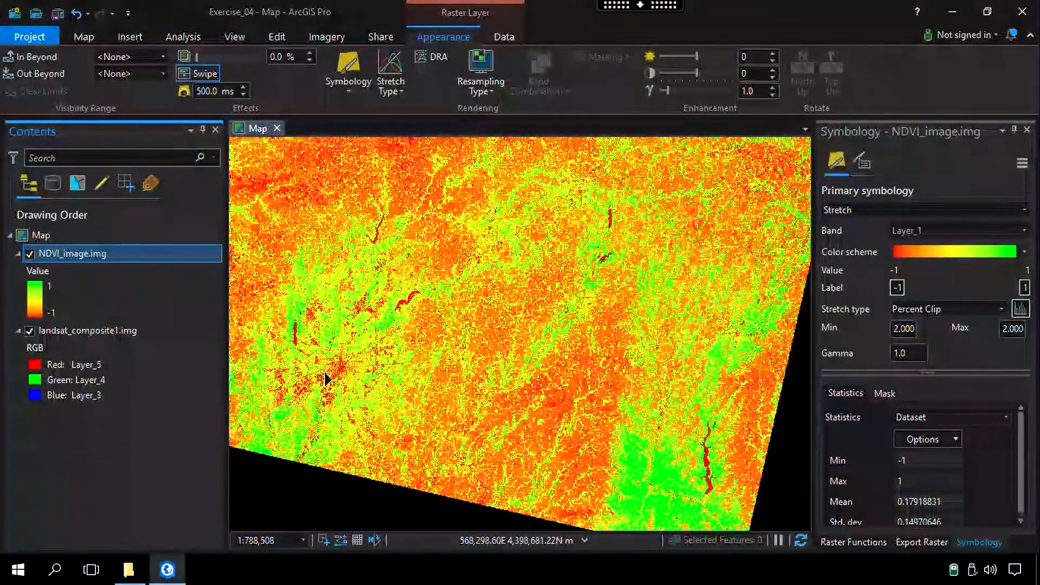
Add Indy_Neighborhoods.shp from the Indy_Neighborhoods folder to the current map and close the Catalog pane
{"action": "scroll", "coordinate": [335, 371], "scroll_direction": "down", "scroll_amount": 2}
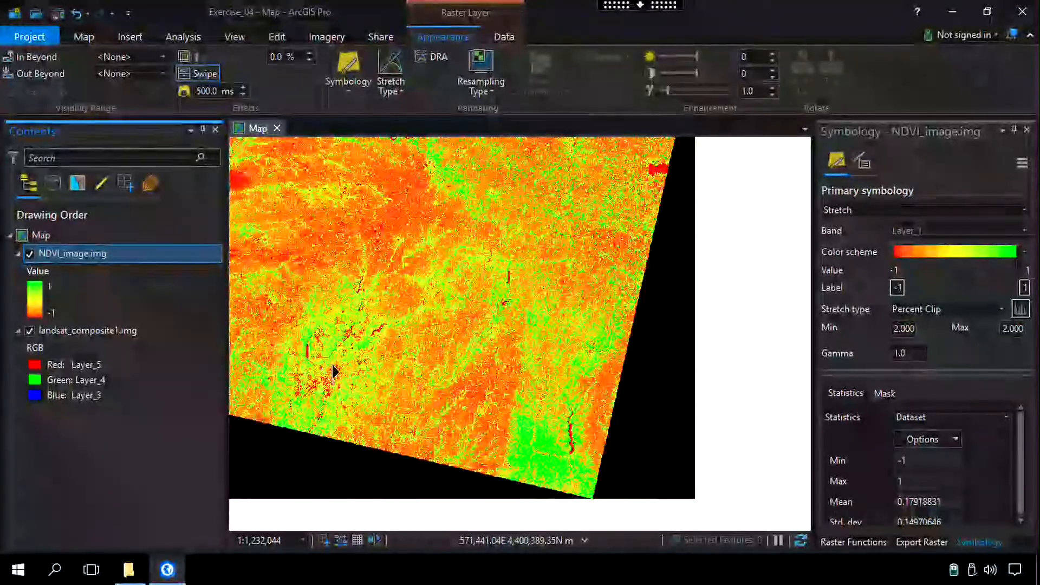
{"action": "scroll", "coordinate": [335, 364], "scroll_direction": "up", "scroll_amount": 2}
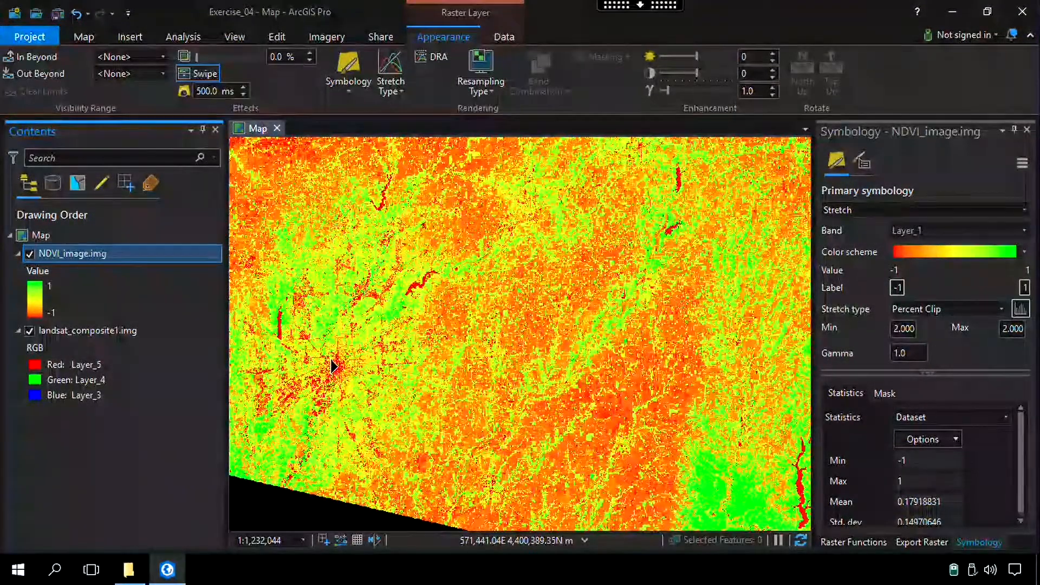
{"action": "scroll", "coordinate": [334, 366], "scroll_direction": "up", "scroll_amount": 4}
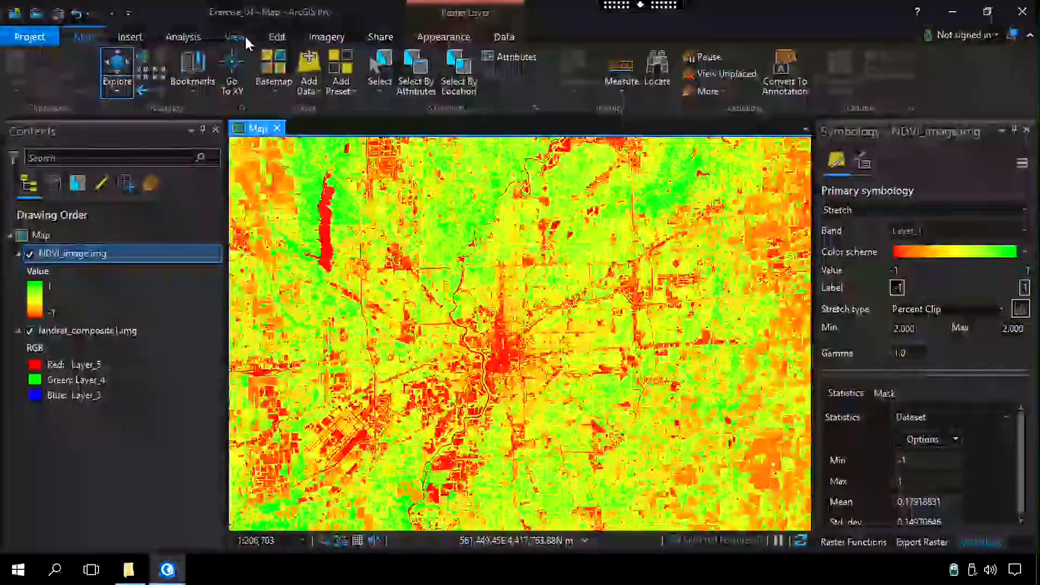
{"action": "left_click", "coordinate": [133, 36]}
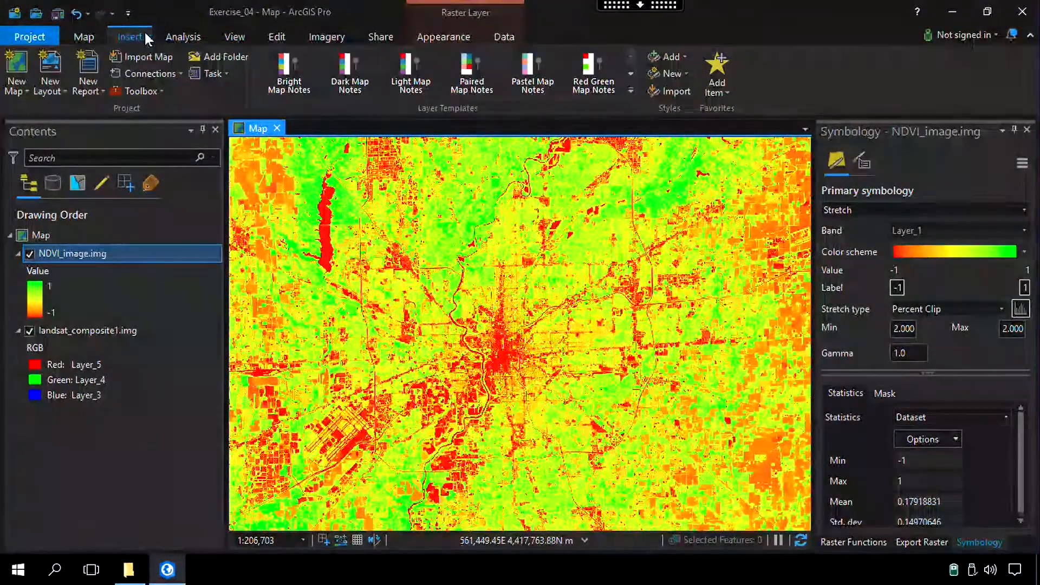
{"action": "left_click", "coordinate": [235, 39]}
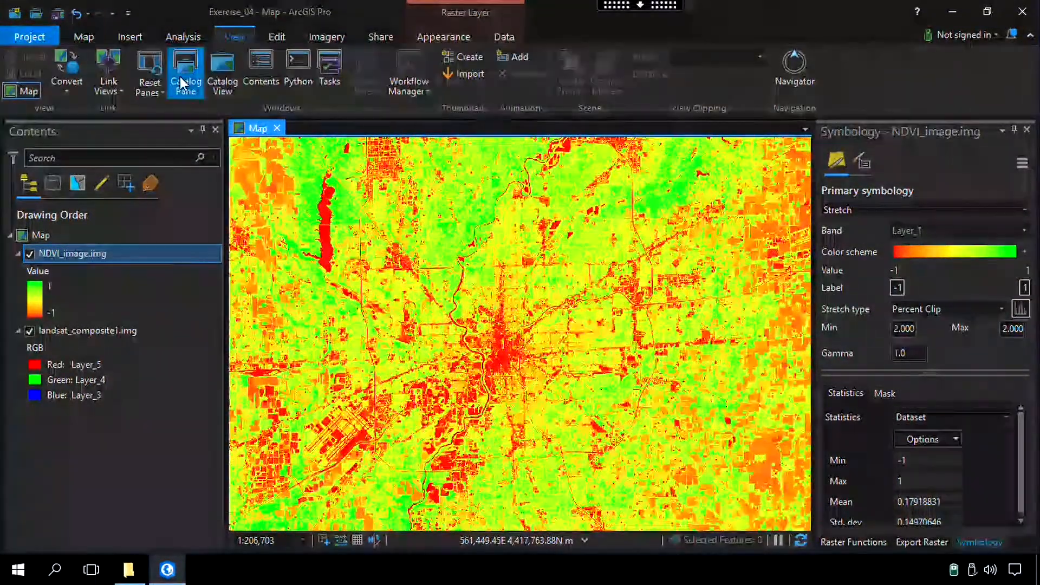
{"action": "left_click", "coordinate": [182, 81]}
{"action": "left_click", "coordinate": [640, 305]}
{"action": "right_click", "coordinate": [689, 323]}
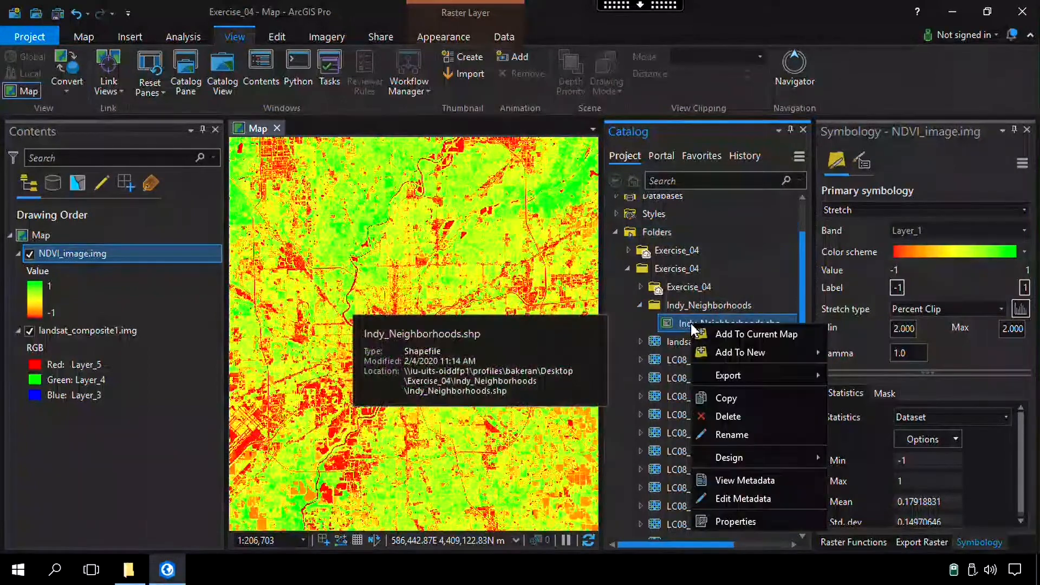
{"action": "left_click", "coordinate": [729, 335]}
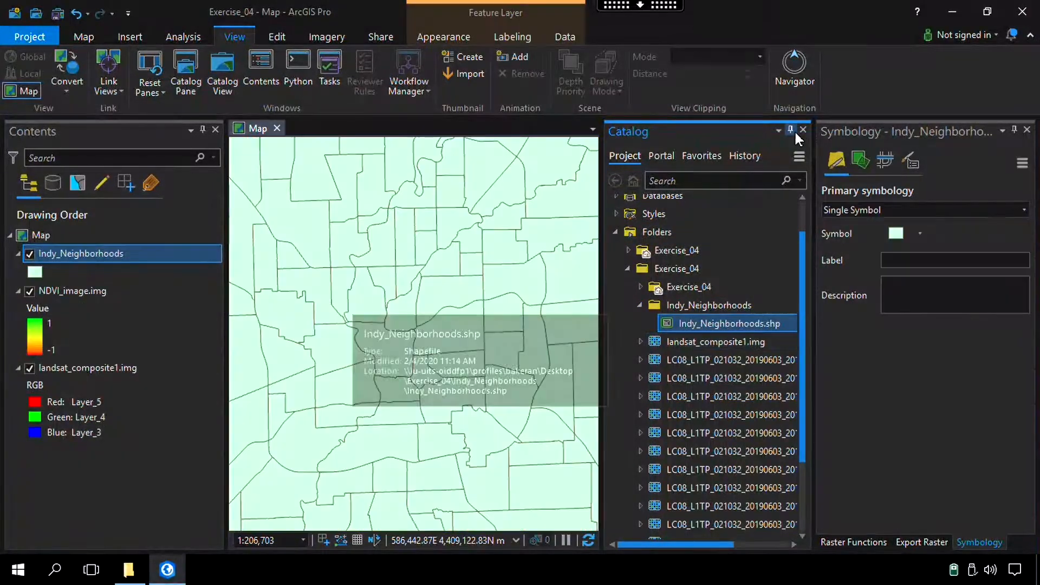
{"action": "left_click", "coordinate": [803, 130]}
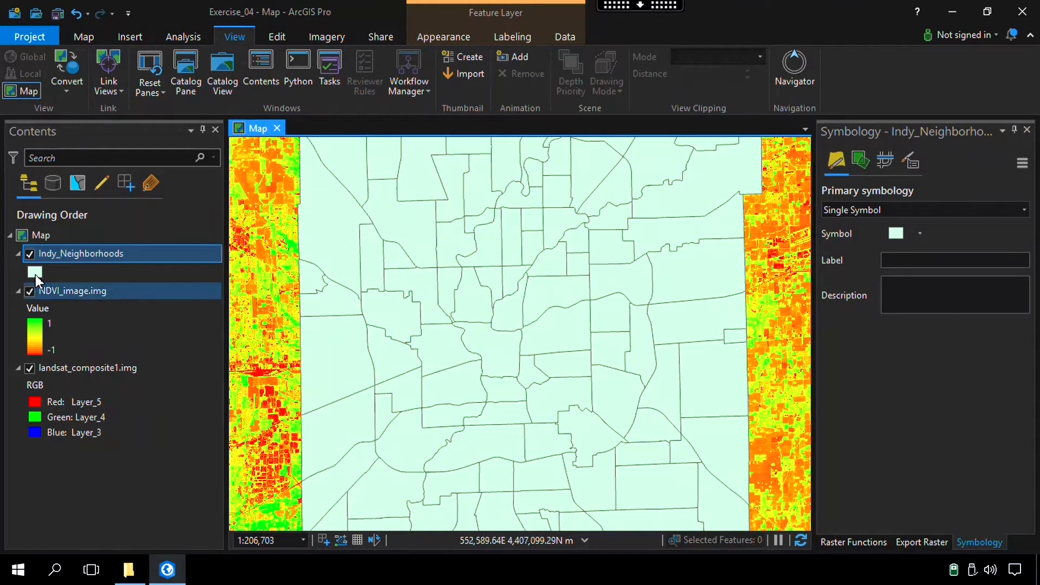
Symbolize Indy_Neighborhoods with the first unfilled black outline symbol in the ArcGIS 2D gallery and zoom to the layer
{"action": "left_click", "coordinate": [34, 273]}
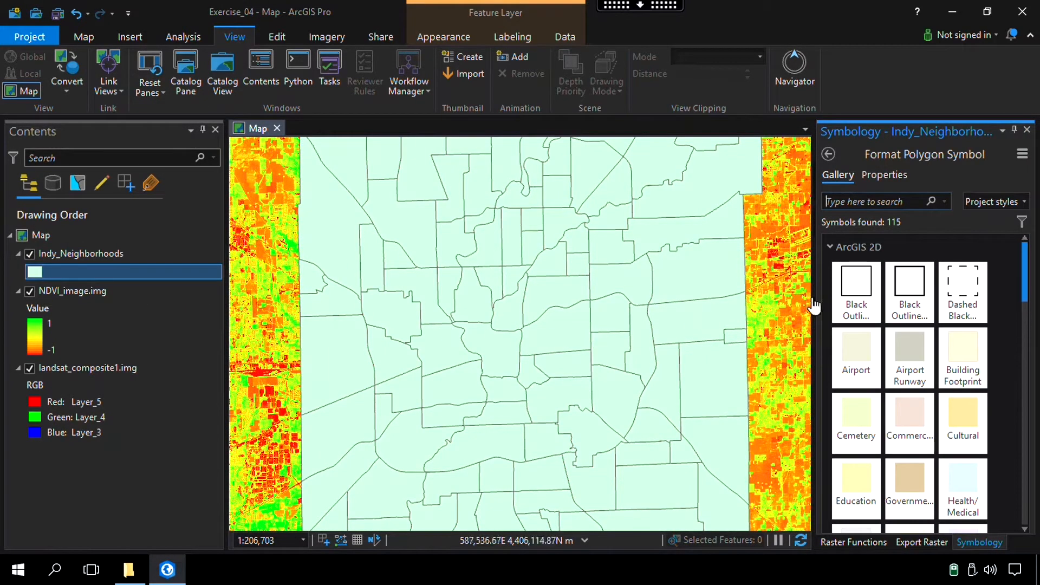
{"action": "left_click", "coordinate": [864, 298]}
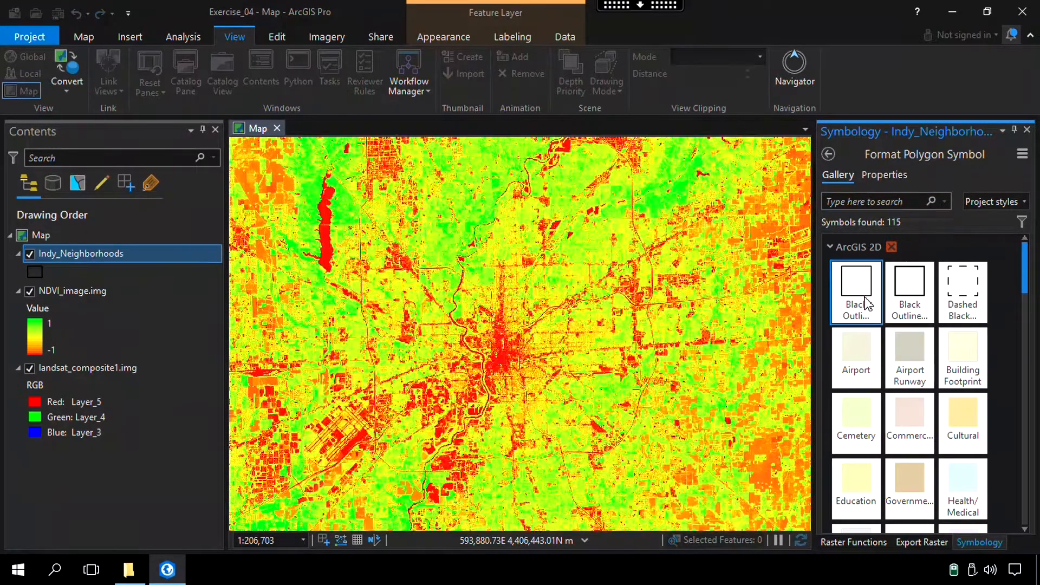
{"action": "scroll", "coordinate": [319, 345], "scroll_direction": "down", "scroll_amount": 2}
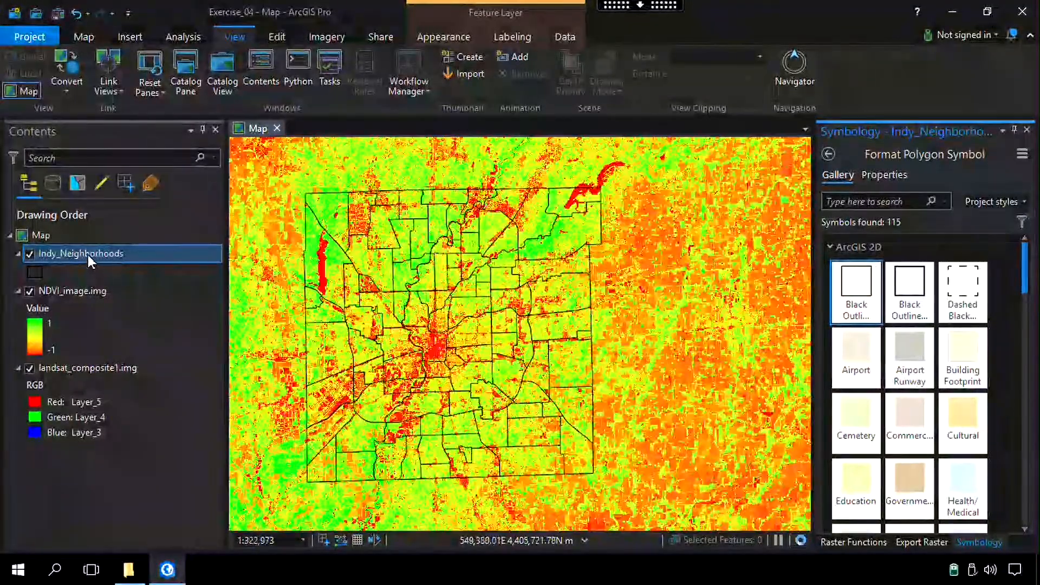
{"action": "right_click", "coordinate": [88, 256]}
{"action": "left_click", "coordinate": [157, 269]}
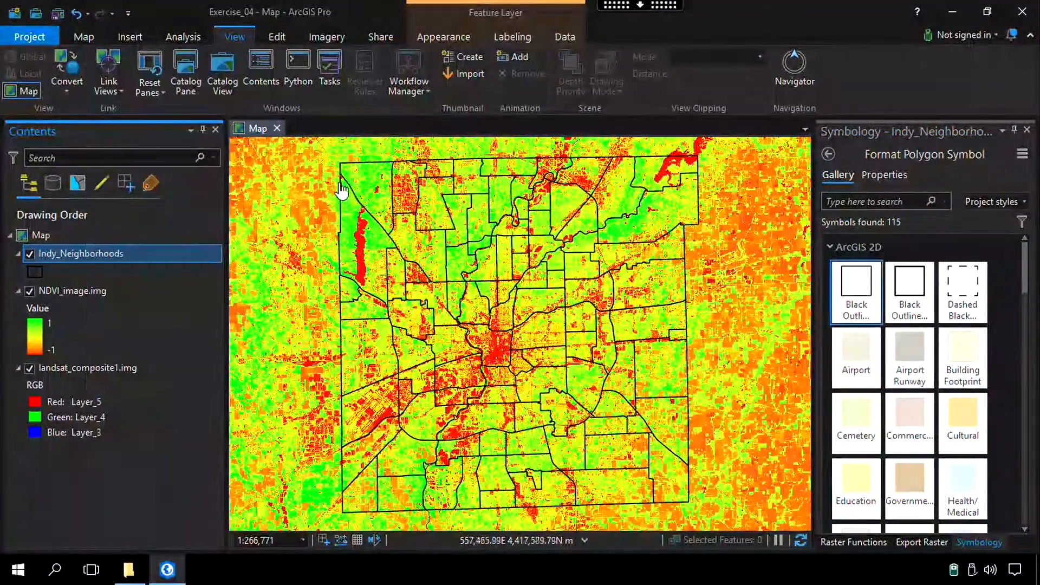